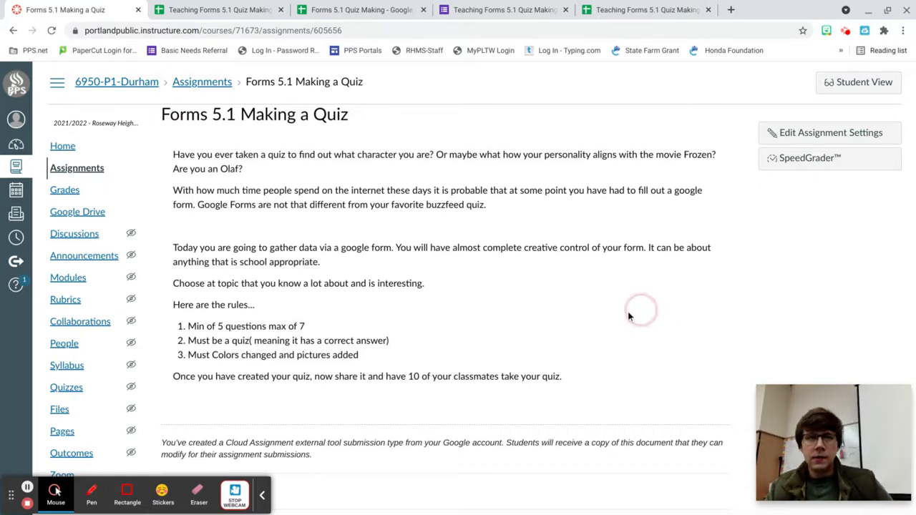
# Step: Switch to the Forms 5.1 Quiz Making spreadsheet and create a form linked to it
pyautogui.click(530, 289)
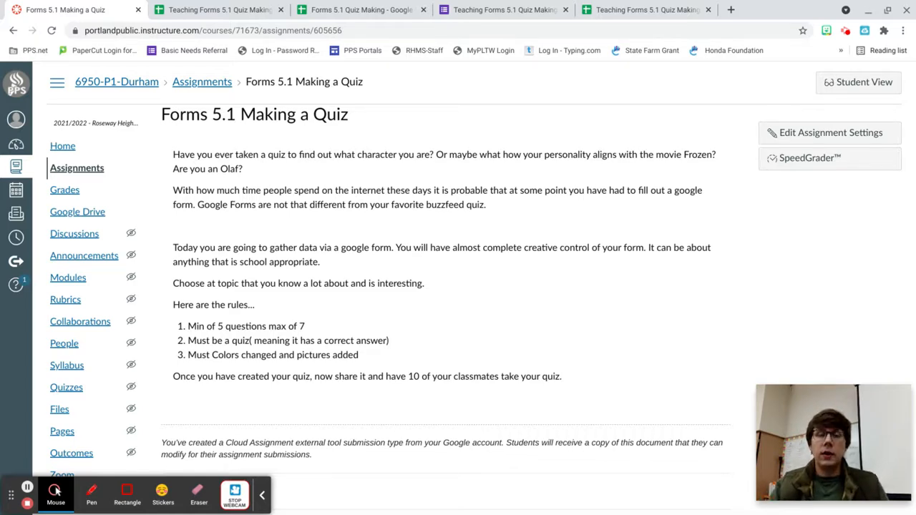
pyautogui.scroll(-3, 529, 289)
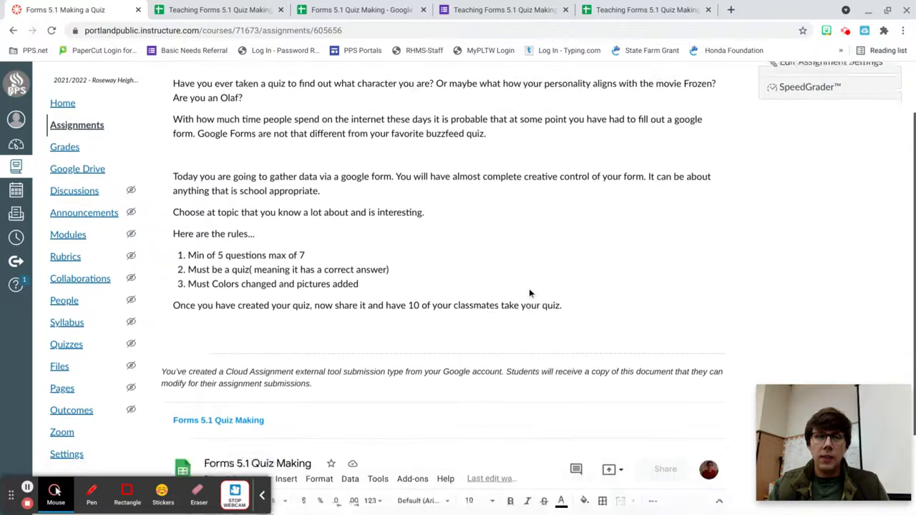
pyautogui.scroll(-1, 415, 319)
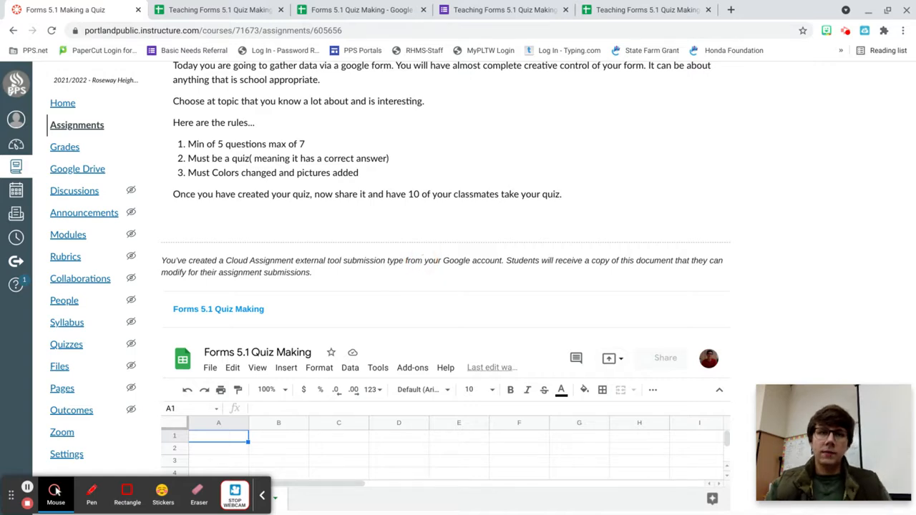
pyautogui.scroll(1, 370, 267)
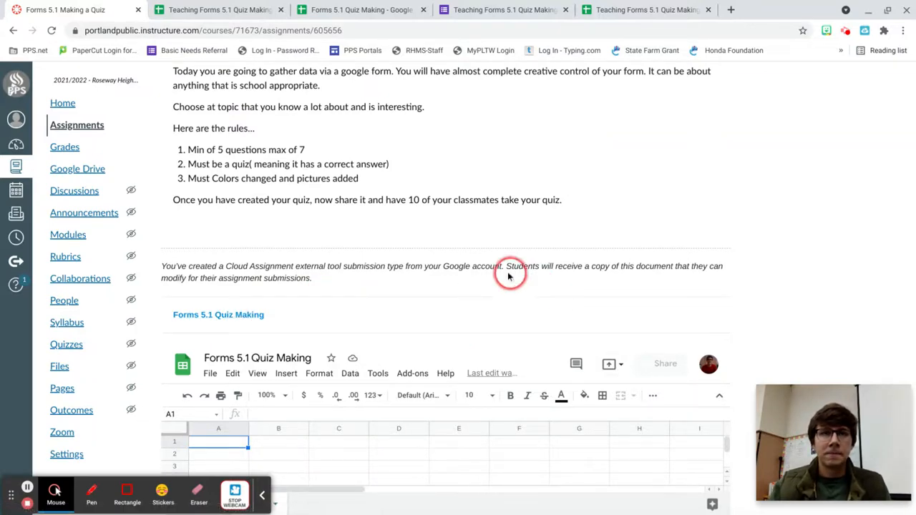
pyautogui.click(372, 13)
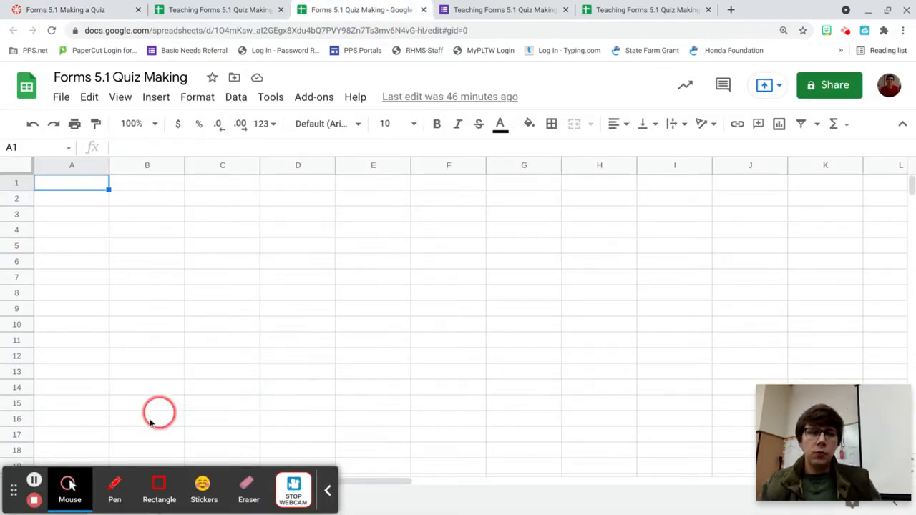
pyautogui.click(270, 104)
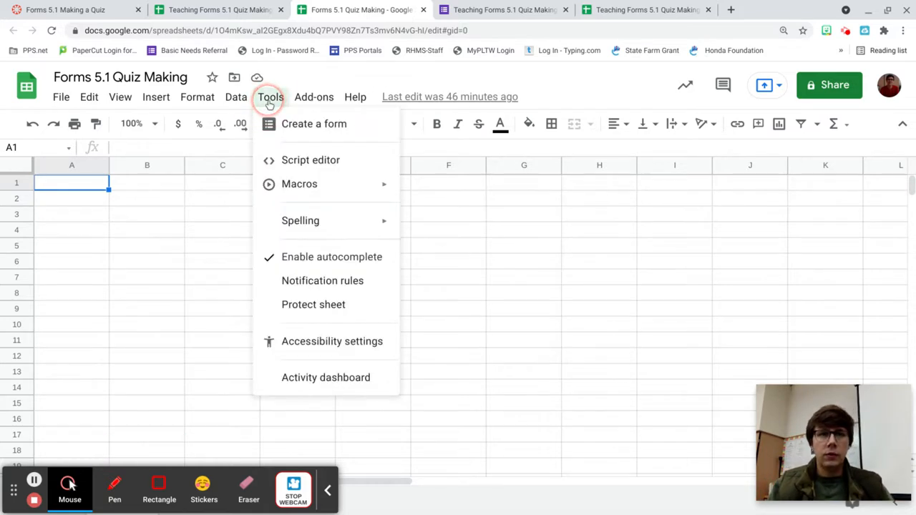
pyautogui.click(309, 126)
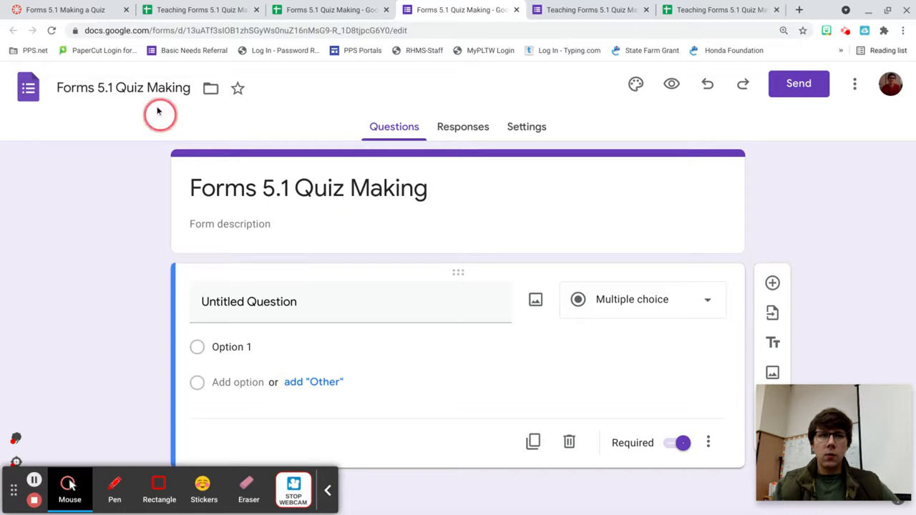
# Step: Recheck the assignment rules and replace the form's title with "Random Questions..."
pyautogui.click(113, 11)
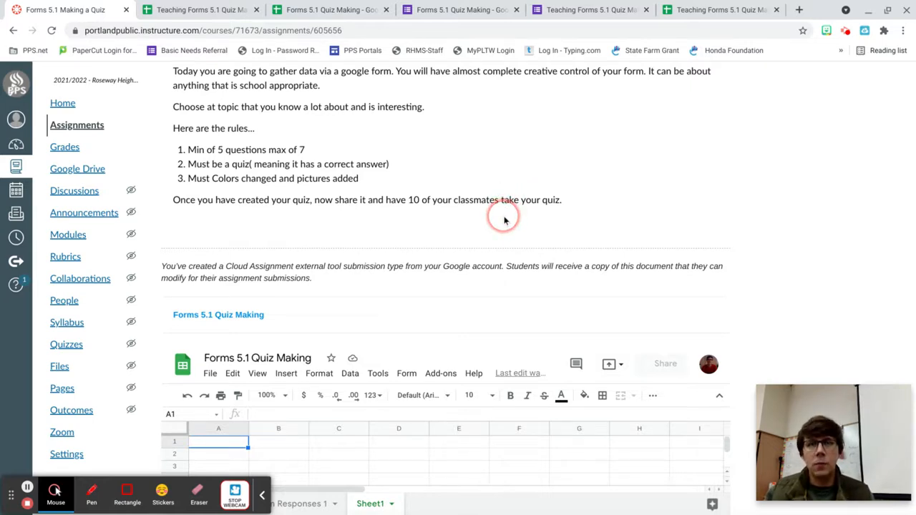
pyautogui.click(468, 11)
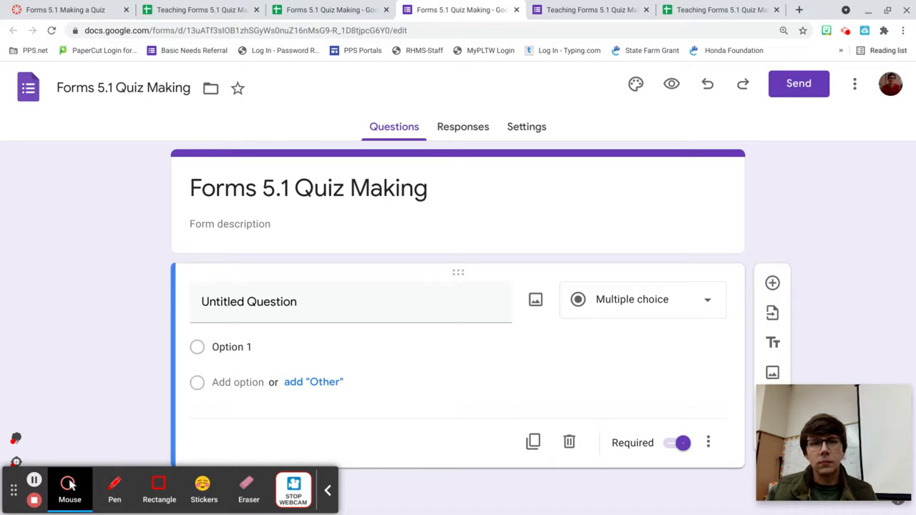
pyautogui.click(396, 189)
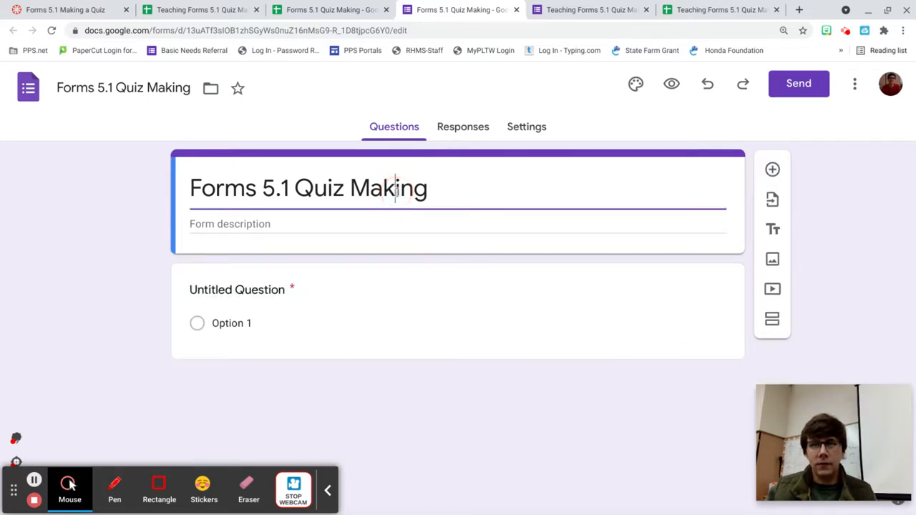
pyautogui.tripleClick(396, 189)
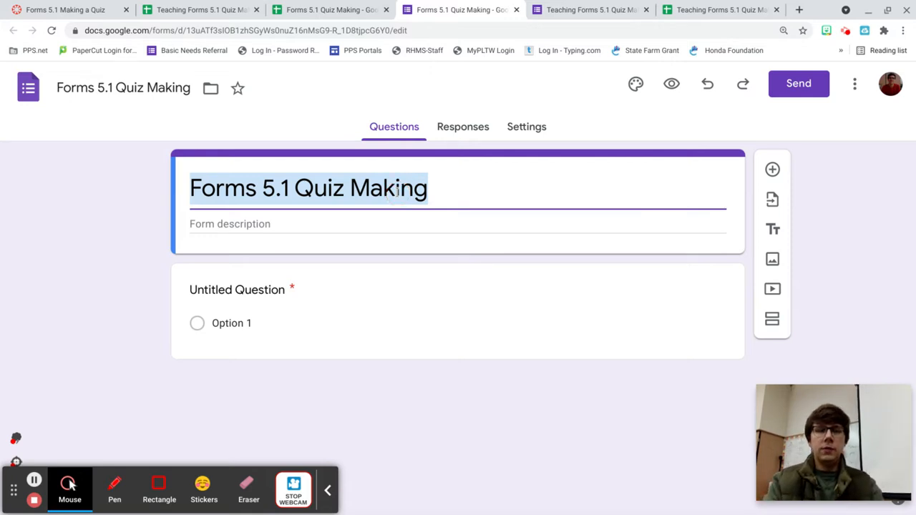
pyautogui.write('Random Ques')
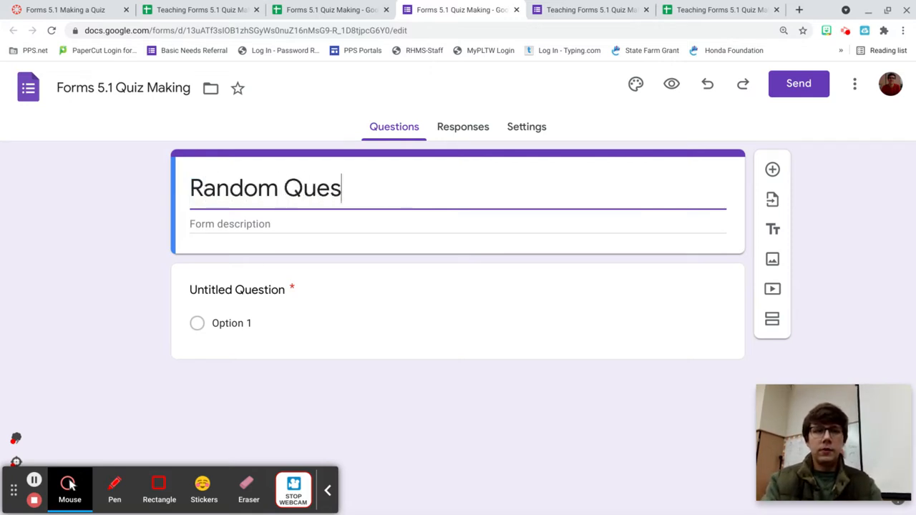
pyautogui.write('tions ')
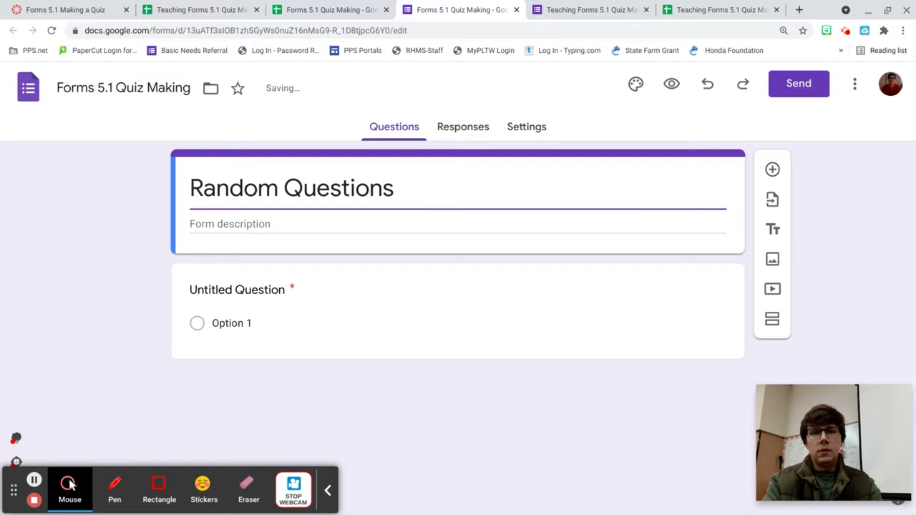
pyautogui.write('...')
# Step: Enter a form description reading "Quiz by" followed by the author's name
pyautogui.click(282, 223)
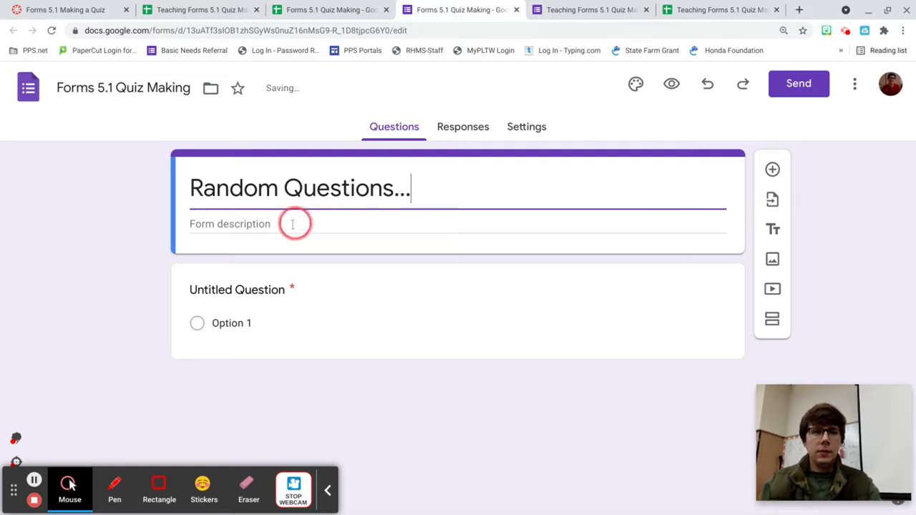
pyautogui.write('Qui')
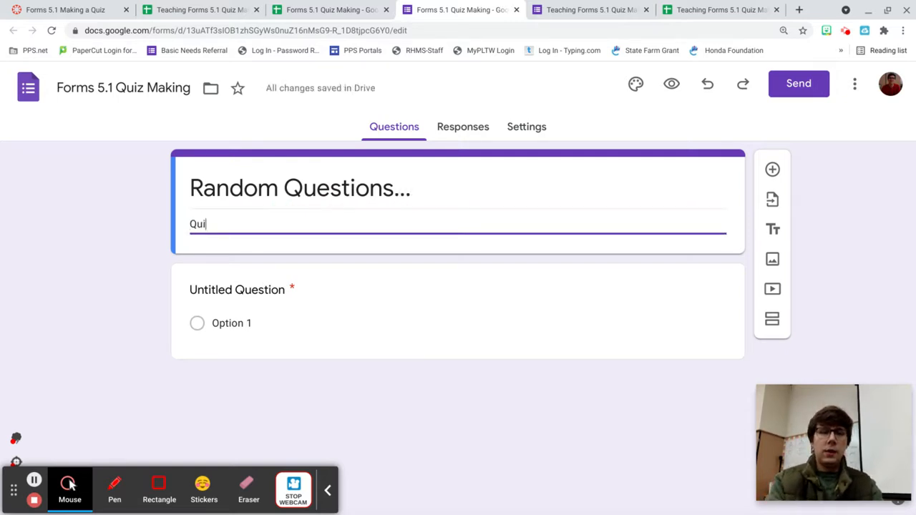
pyautogui.write('z by Mr. Durham')
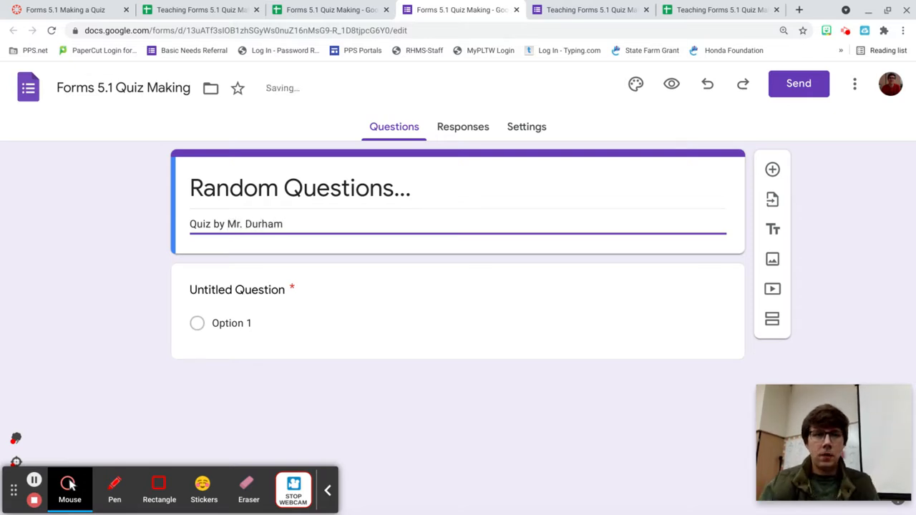
# Step: Set the untitled question's answer type to Short answer
pyautogui.click(338, 297)
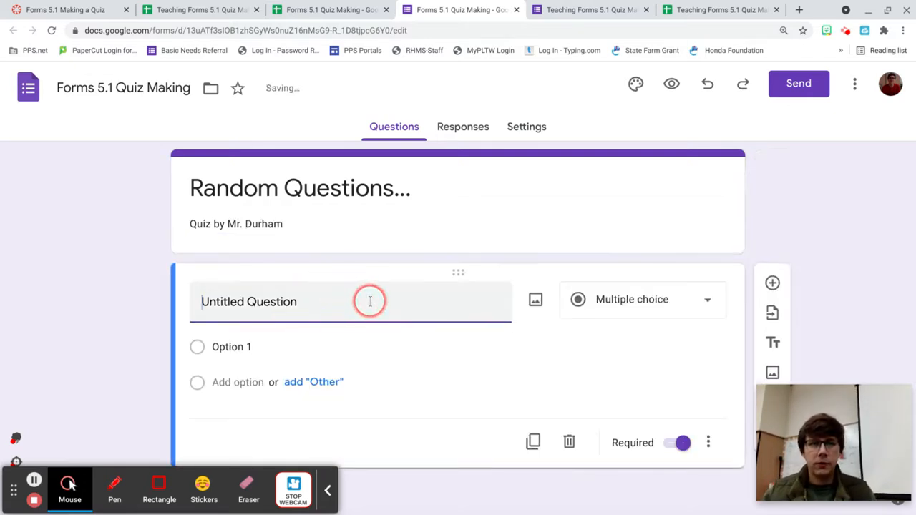
pyautogui.click(212, 299)
pyautogui.moveTo(212, 300); pyautogui.dragTo(300, 300)
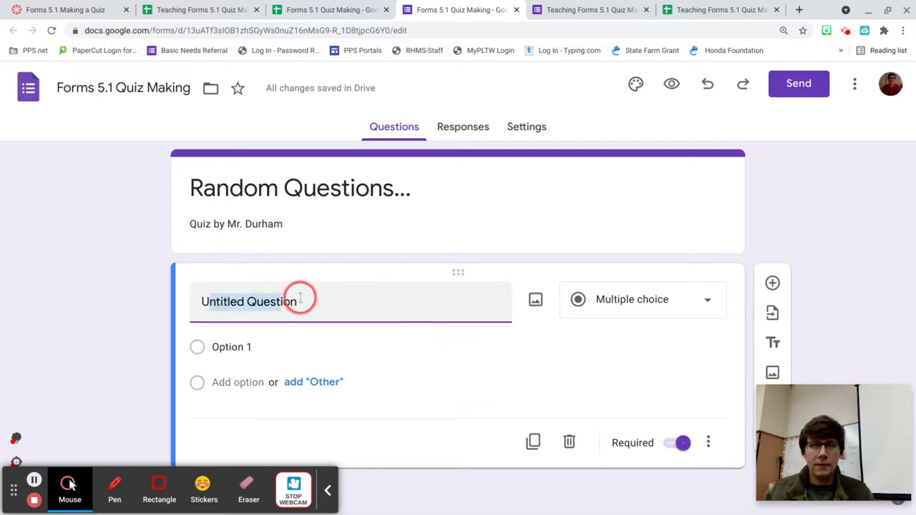
pyautogui.click(638, 304)
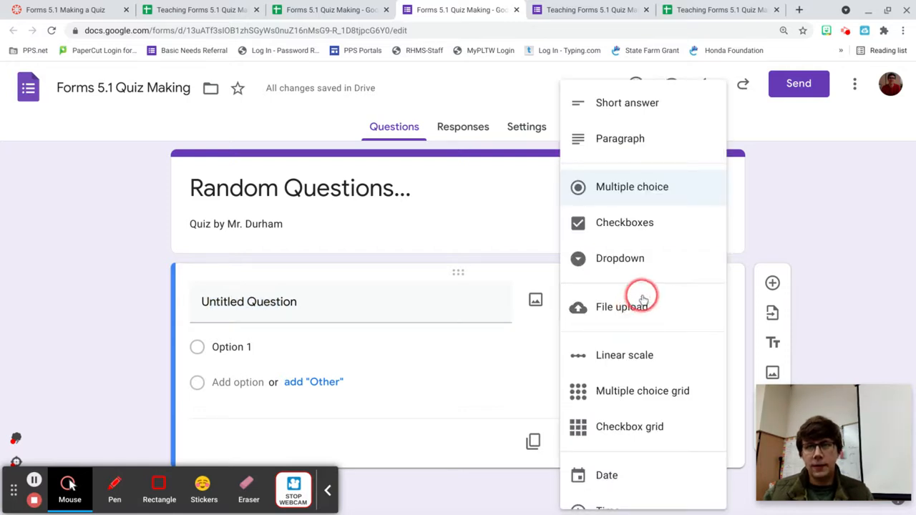
pyautogui.click(524, 315)
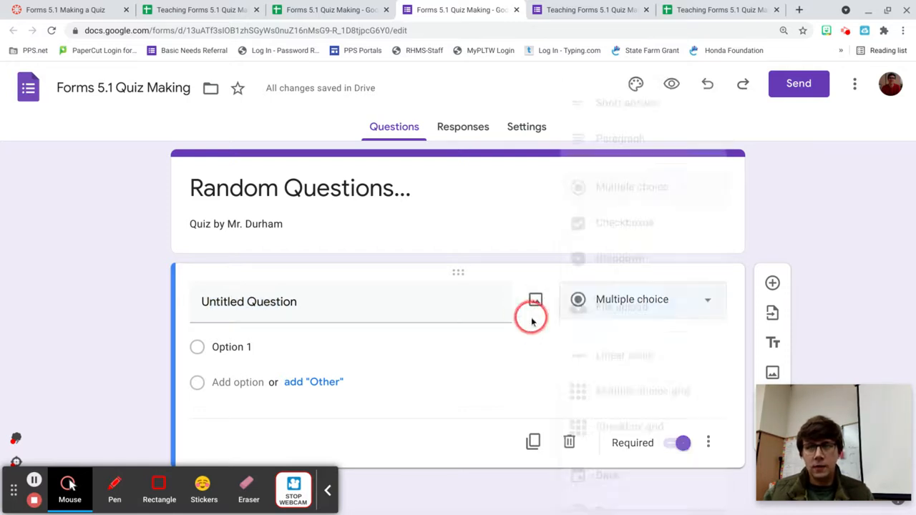
pyautogui.click(636, 300)
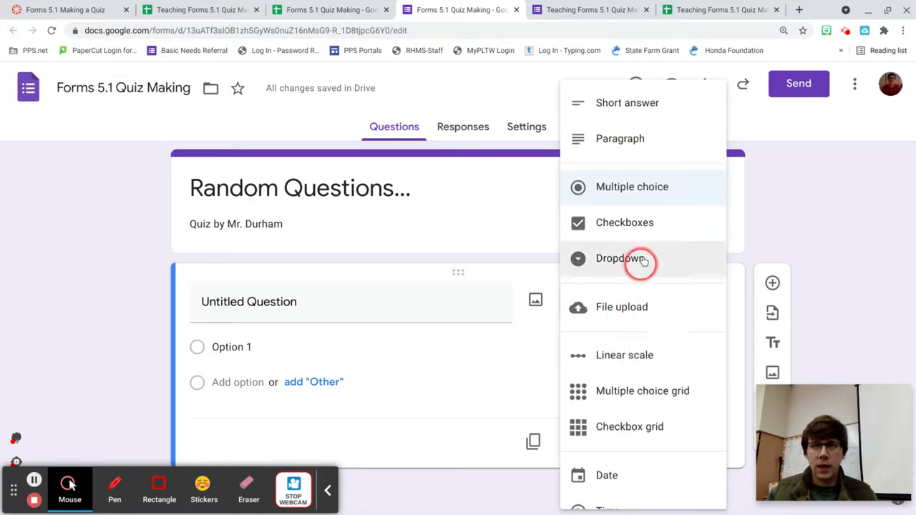
pyautogui.click(637, 106)
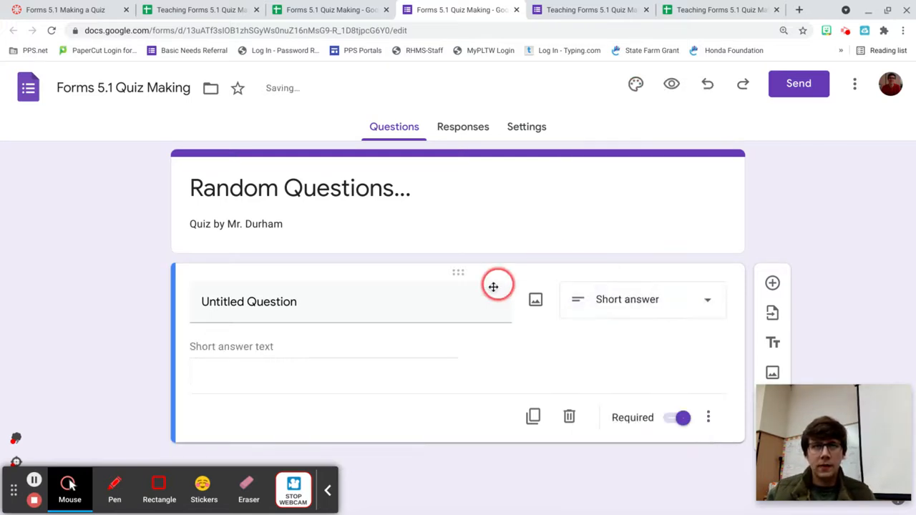
# Step: Replace the untitled question's text with "What is your House Color?"
pyautogui.click(238, 308)
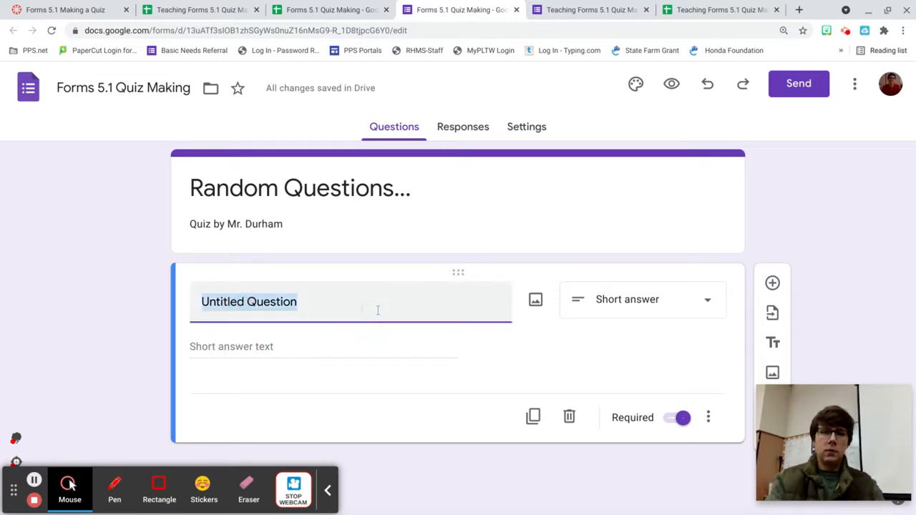
pyautogui.write('What is your ')
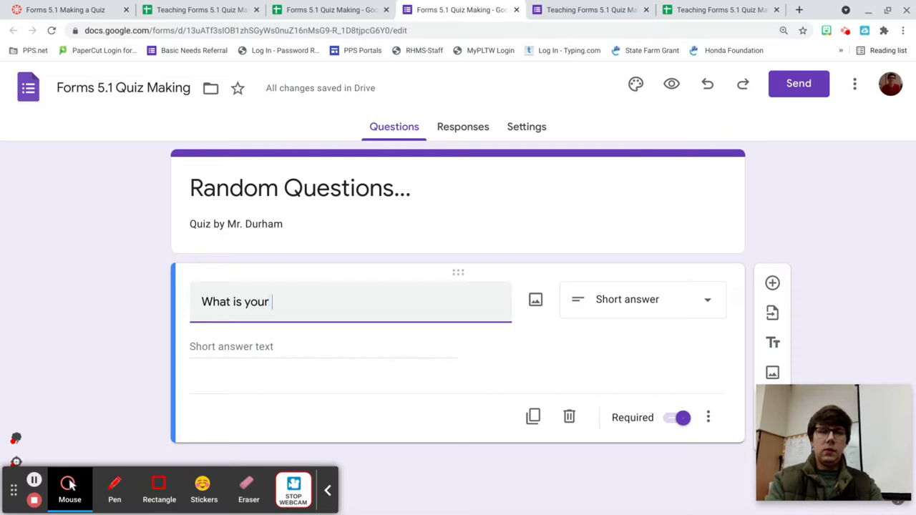
pyautogui.write('H')
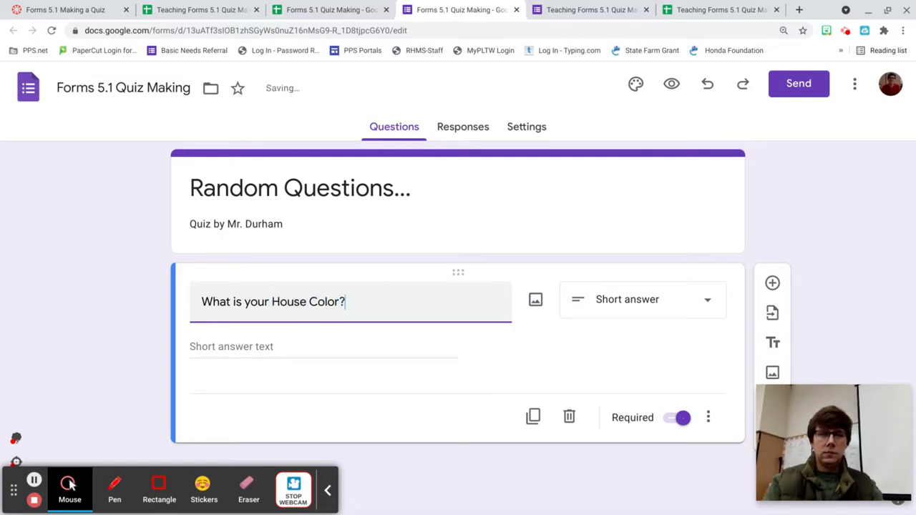
pyautogui.click(219, 344)
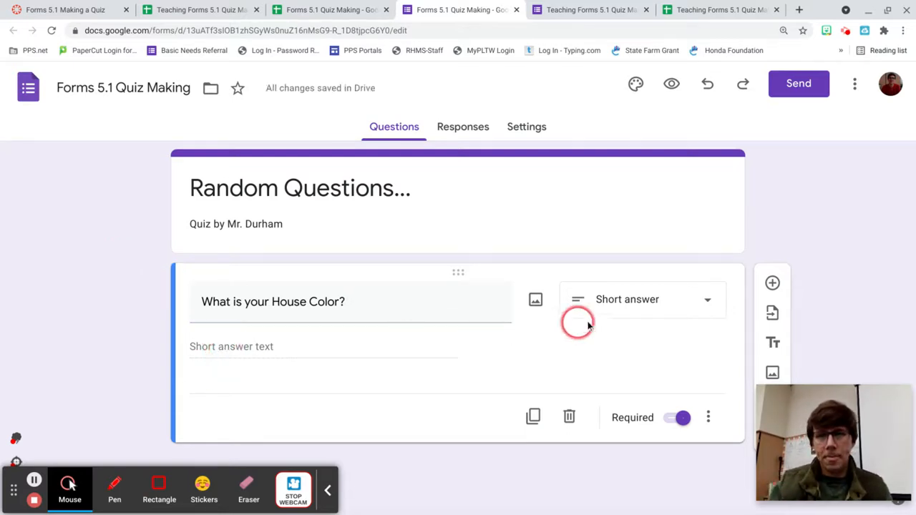
# Step: Try the Paragraph answer type on the house color question and settle on Multiple choice
pyautogui.click(637, 310)
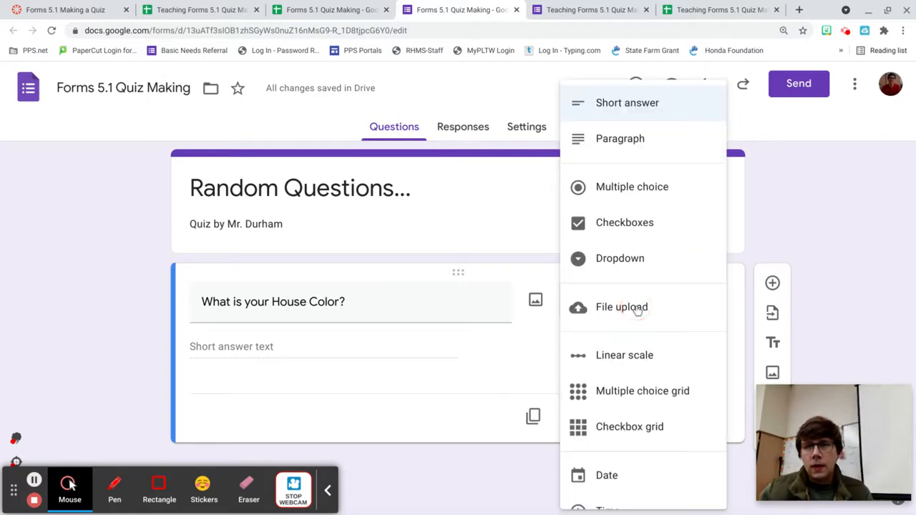
pyautogui.click(654, 142)
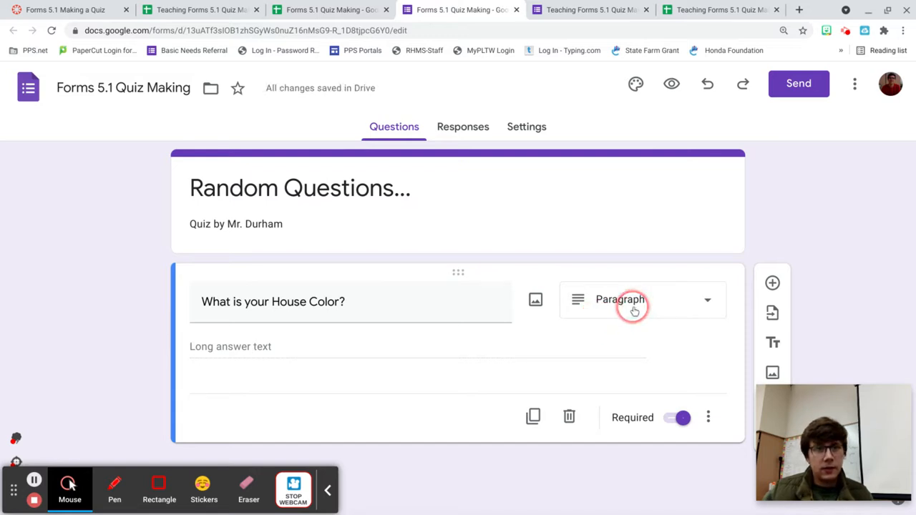
pyautogui.click(634, 310)
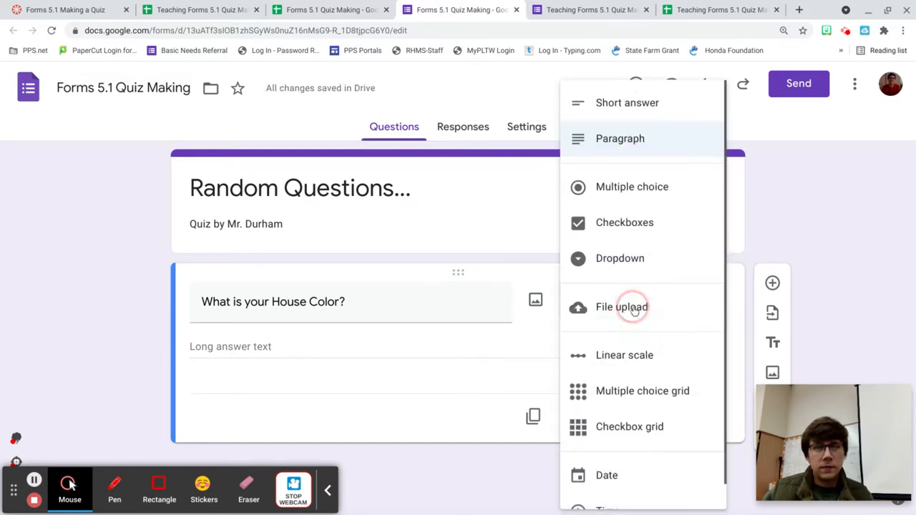
pyautogui.click(673, 192)
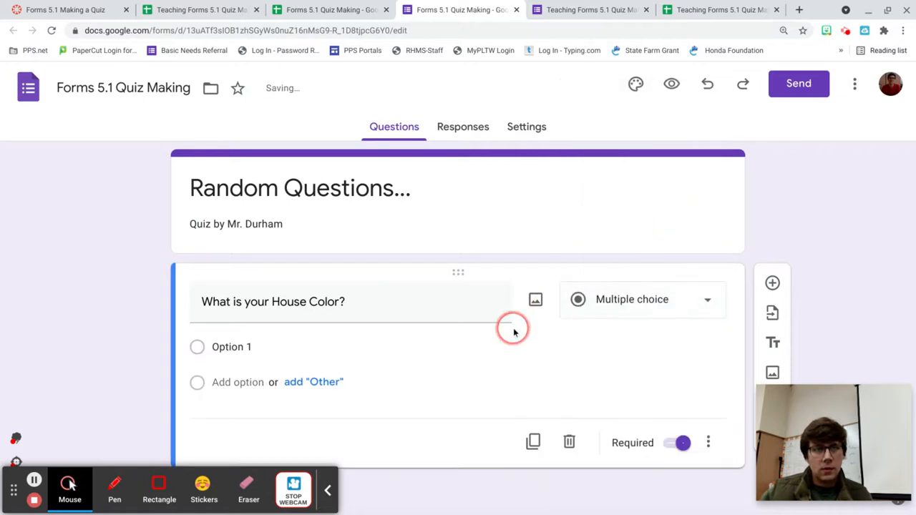
# Step: Add the answer options Green, Red, Yellow and Orange to the house color question
pyautogui.click(256, 342)
pyautogui.write('Gr')
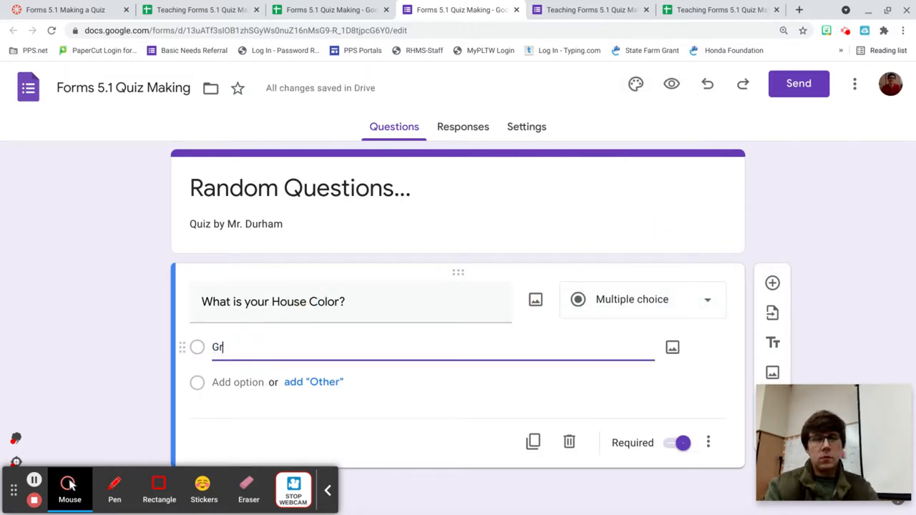
pyautogui.write('een')
pyautogui.press('Return')
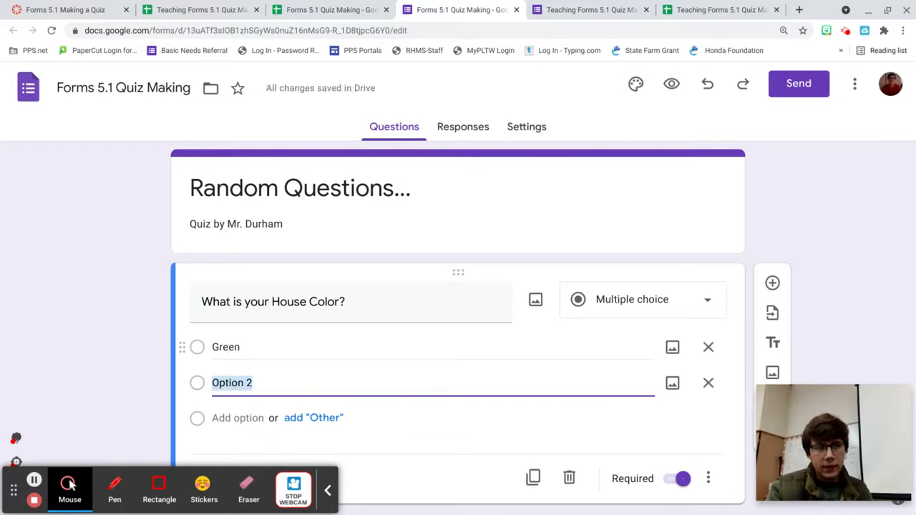
pyautogui.write('Red')
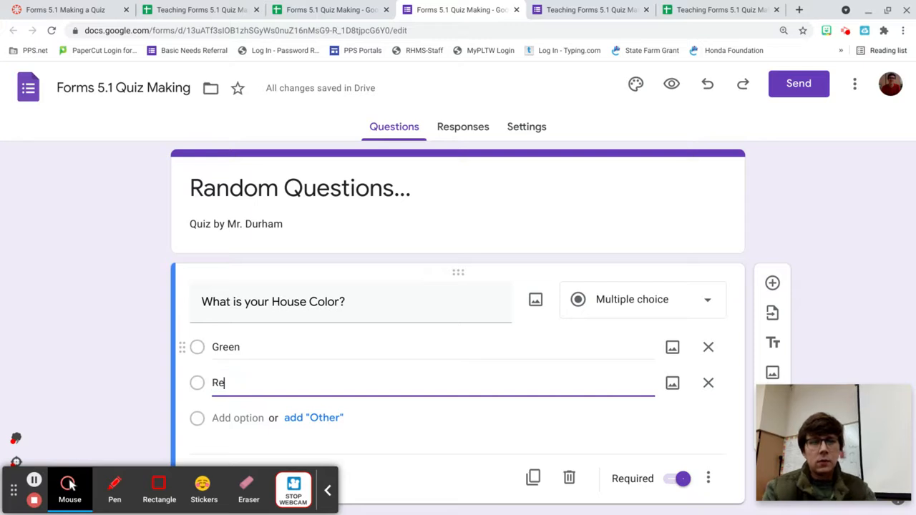
pyautogui.press('Return')
pyautogui.write('Yello')
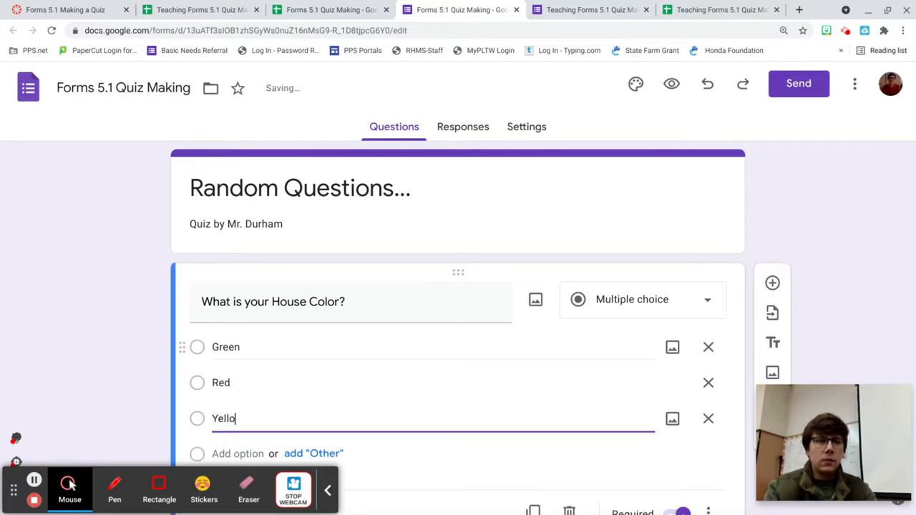
pyautogui.write('w')
pyautogui.press('Return')
pyautogui.write('Or')
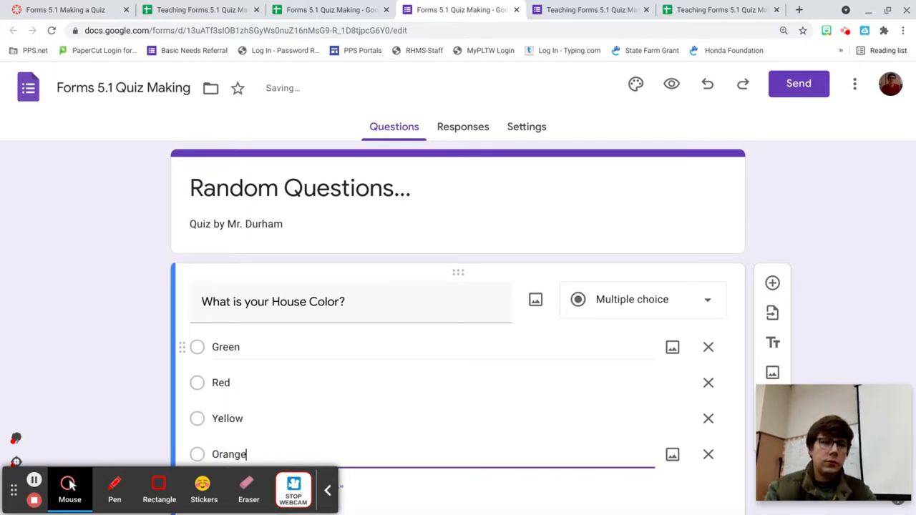
# Step: Finish the Orange answer option and add Blue as the fifth option of the house color question
pyautogui.write('ange')
pyautogui.press('Return')
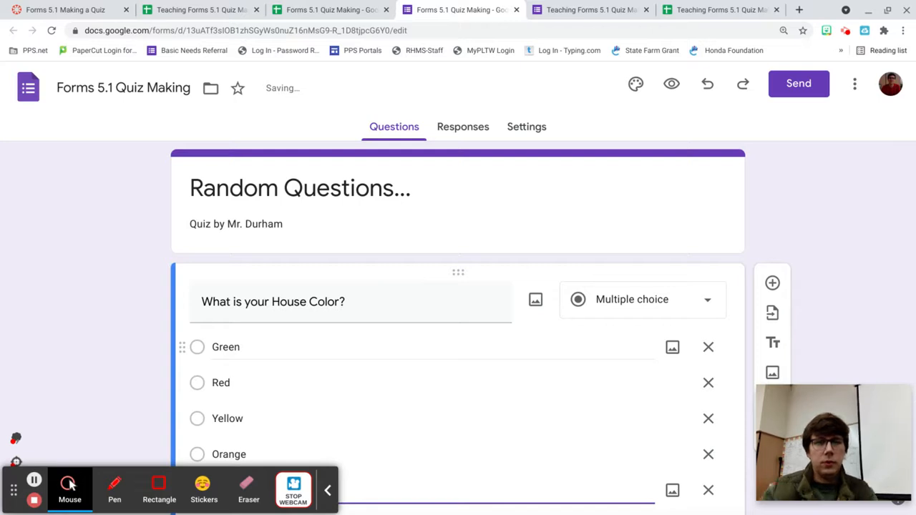
pyautogui.scroll(-2, 432, 337)
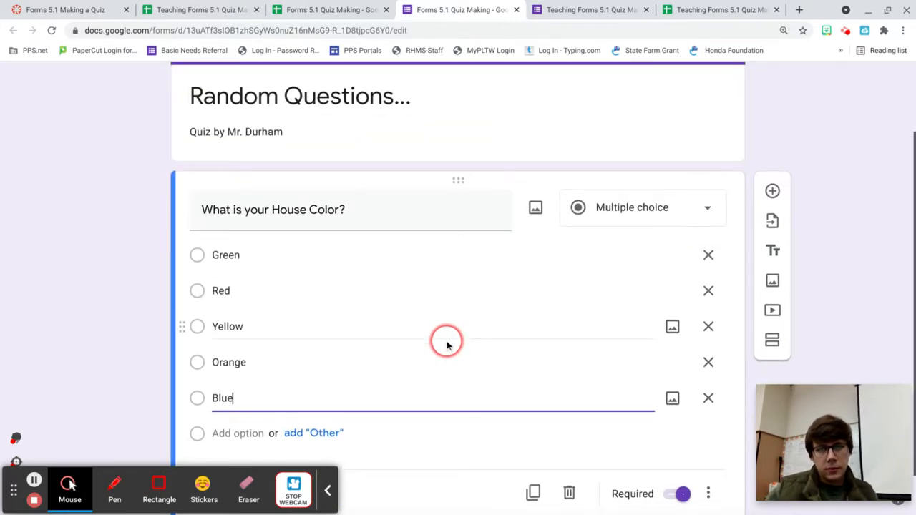
pyautogui.scroll(-1, 433, 348)
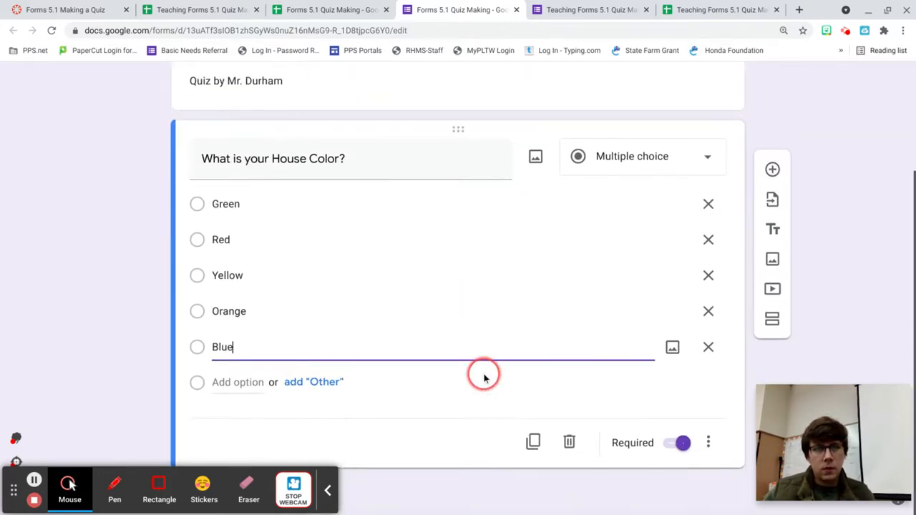
pyautogui.click(484, 378)
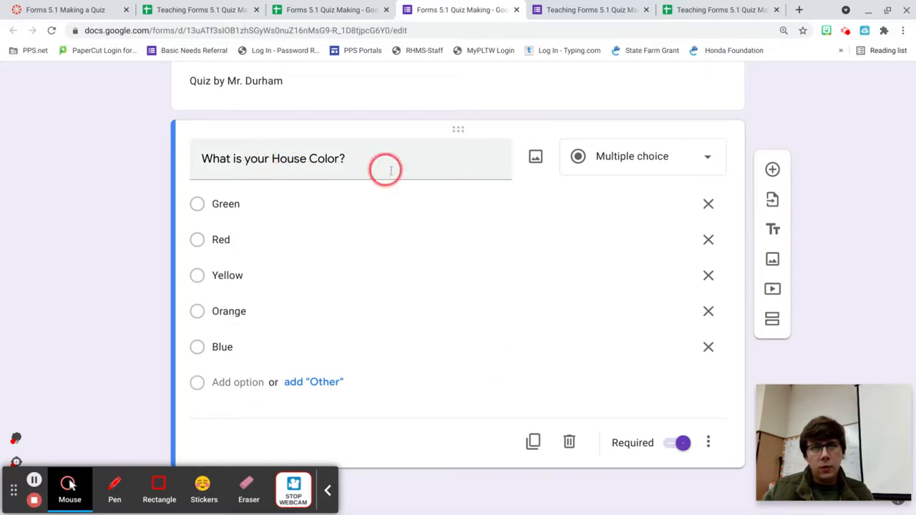
pyautogui.click(674, 444)
pyautogui.click(675, 444)
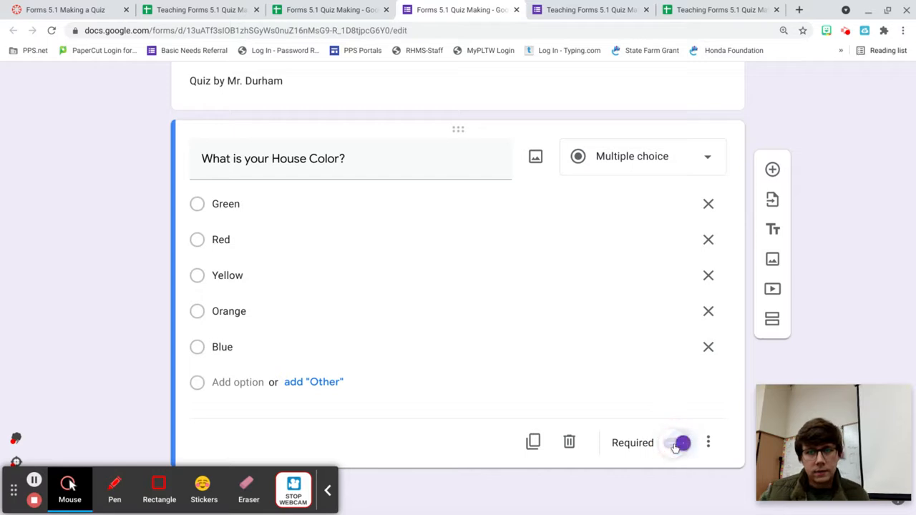
pyautogui.click(540, 162)
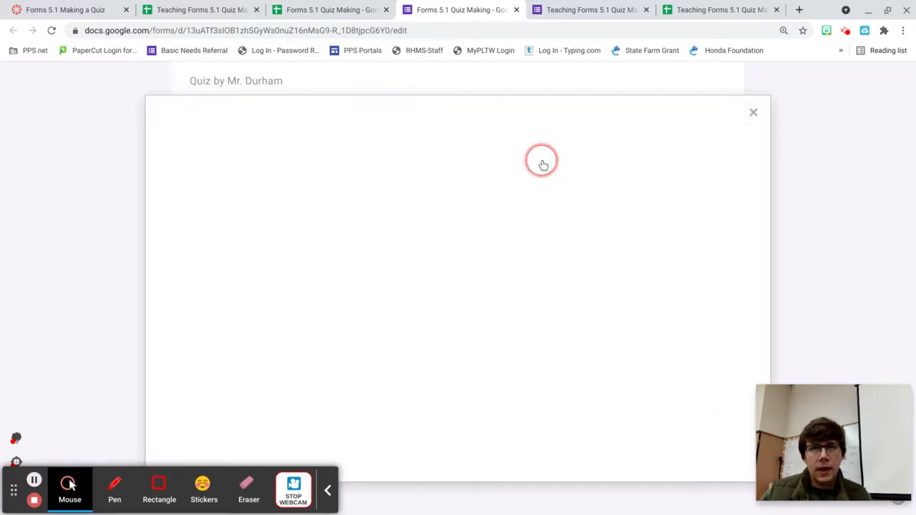
pyautogui.click(744, 122)
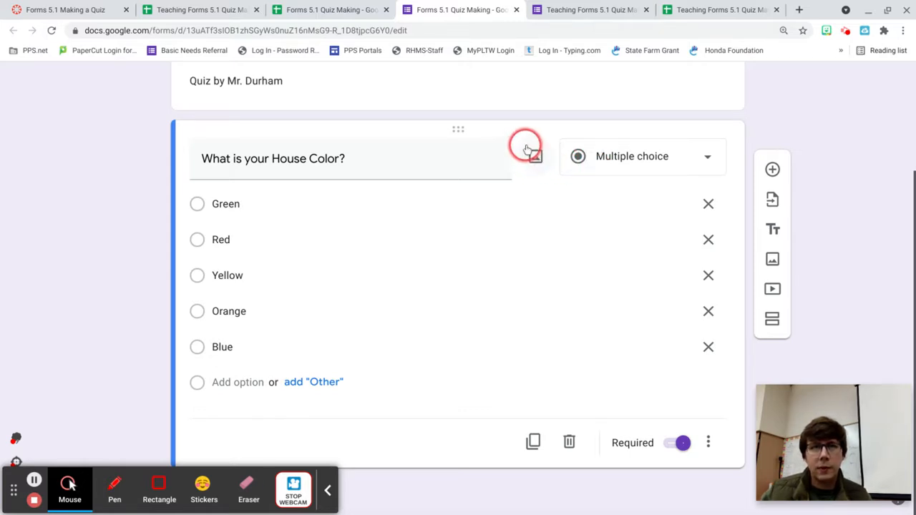
# Step: Look at the image insertion choices in the Forms 5.1 Quiz Making spreadsheet, and return to the quiz form
pyautogui.click(354, 18)
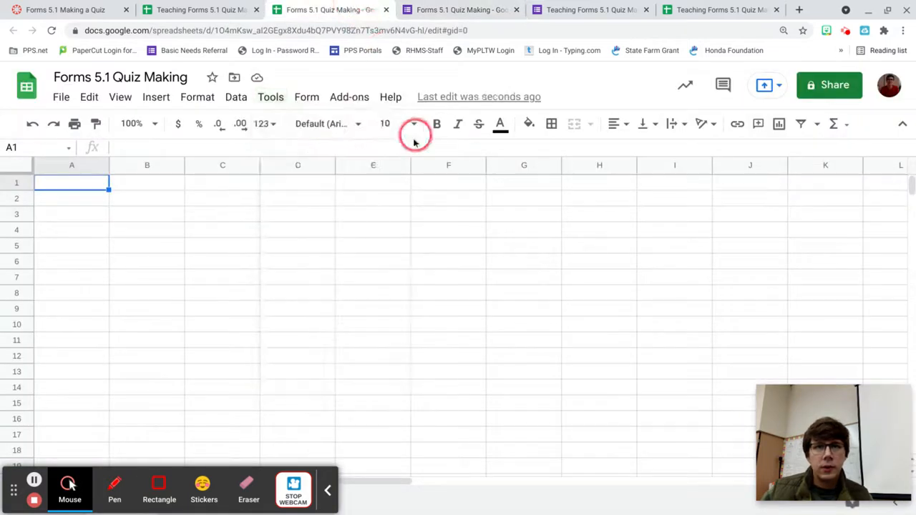
pyautogui.click(161, 99)
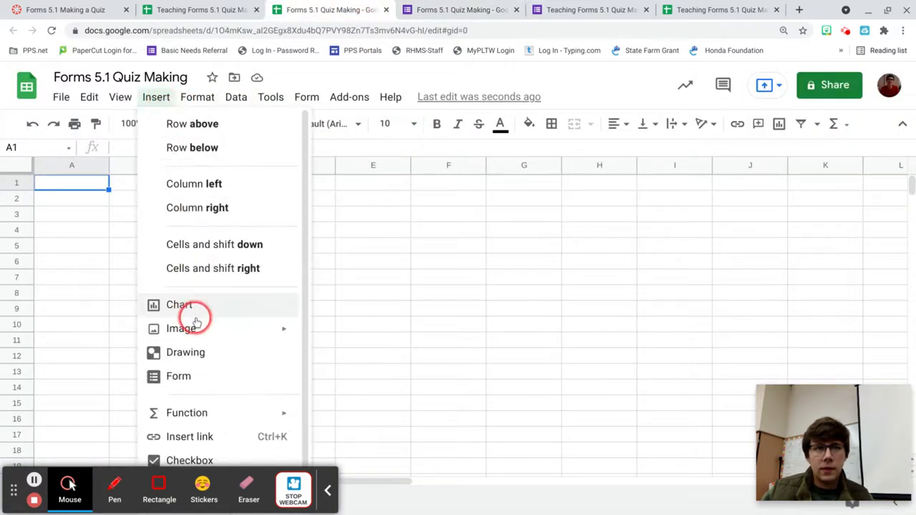
pyautogui.moveTo(172, 333)
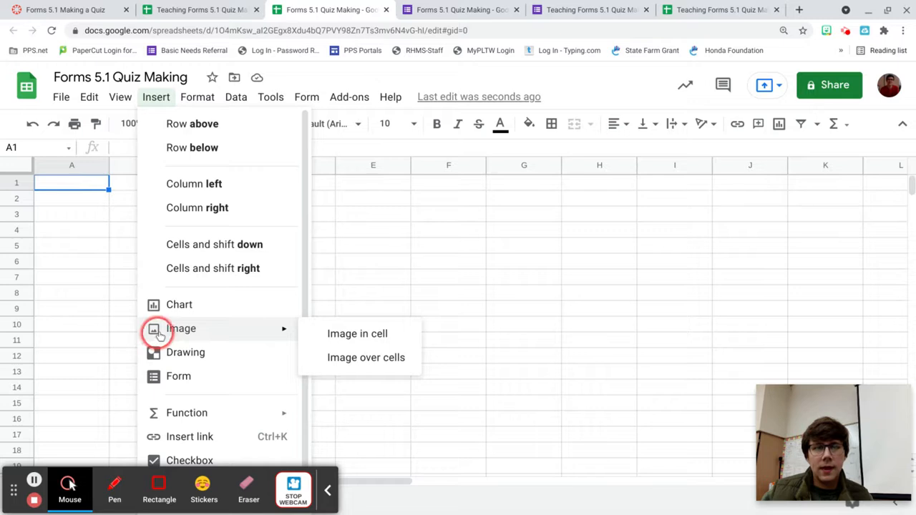
pyautogui.click(457, 11)
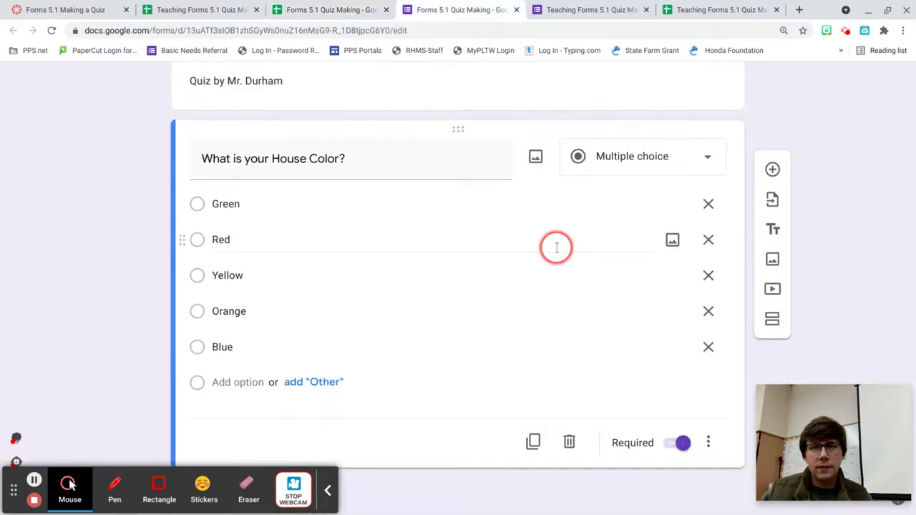
# Step: Search Google Images for "Moutains" and insert the snowy range picture with the brown foothill into the house color question
pyautogui.click(535, 158)
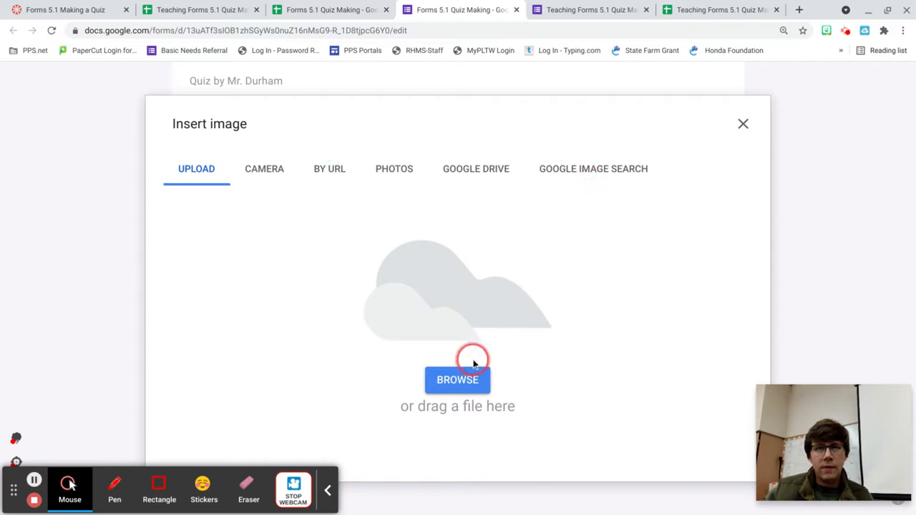
pyautogui.click(581, 170)
pyautogui.write('Moutains')
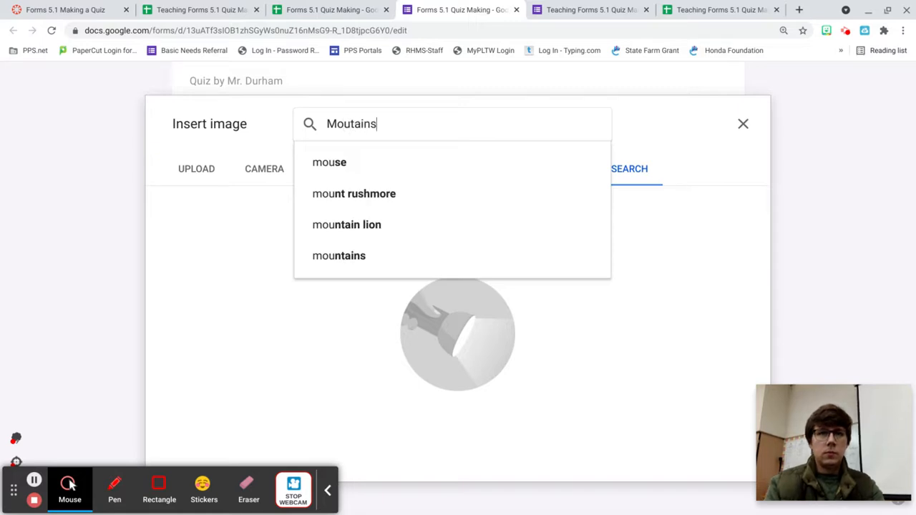
pyautogui.press('Return')
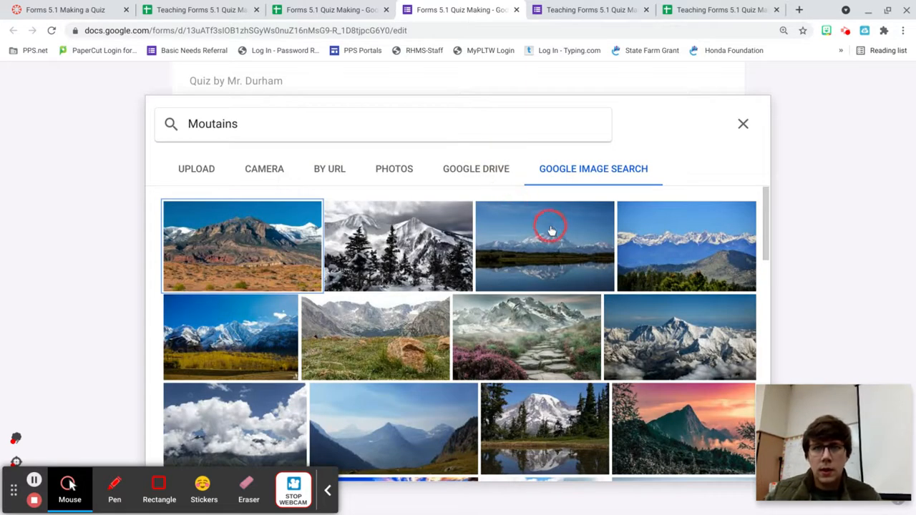
pyautogui.click(716, 272)
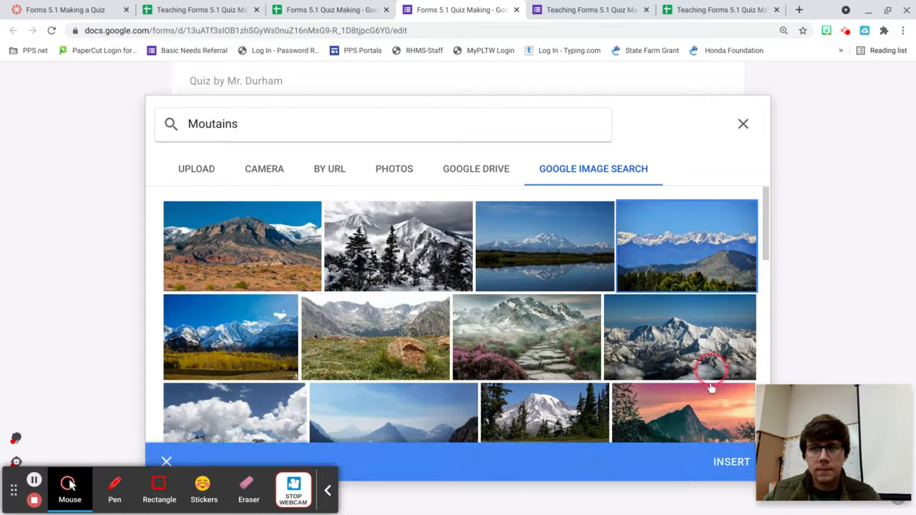
pyautogui.click(729, 462)
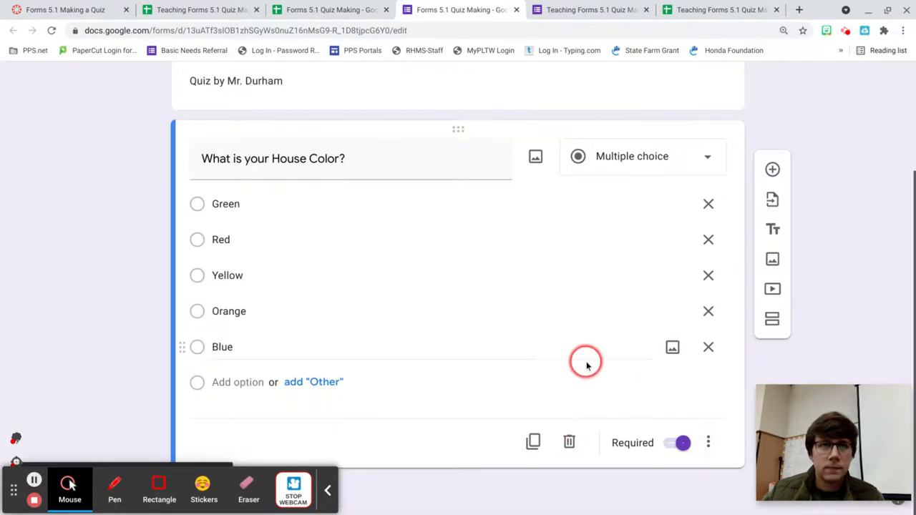
pyautogui.scroll(-2, 591, 332)
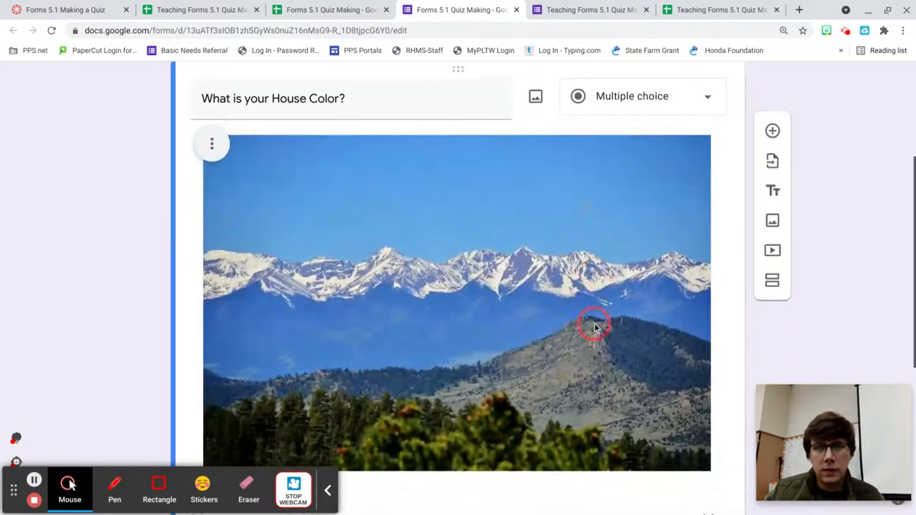
# Step: Shrink the mountain picture in the house color question to less than a third of its width
pyautogui.click(448, 198)
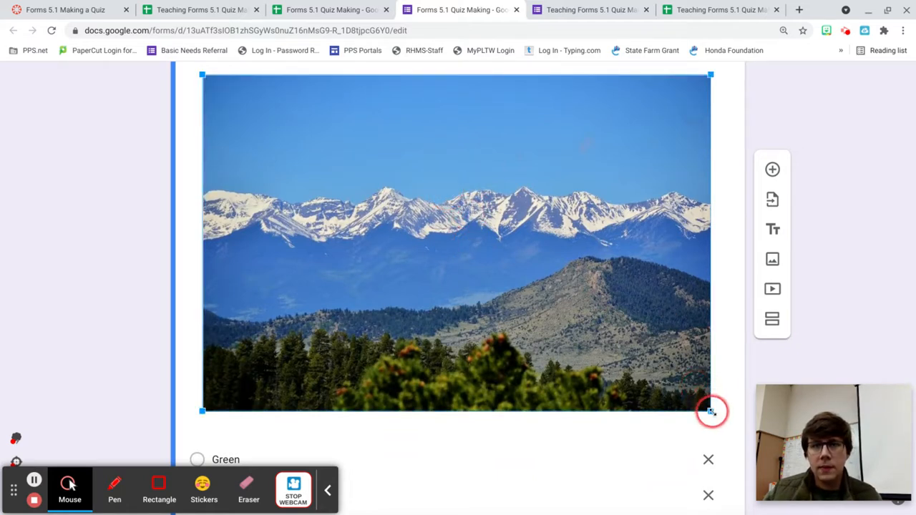
pyautogui.moveTo(711, 412); pyautogui.dragTo(303, 126)
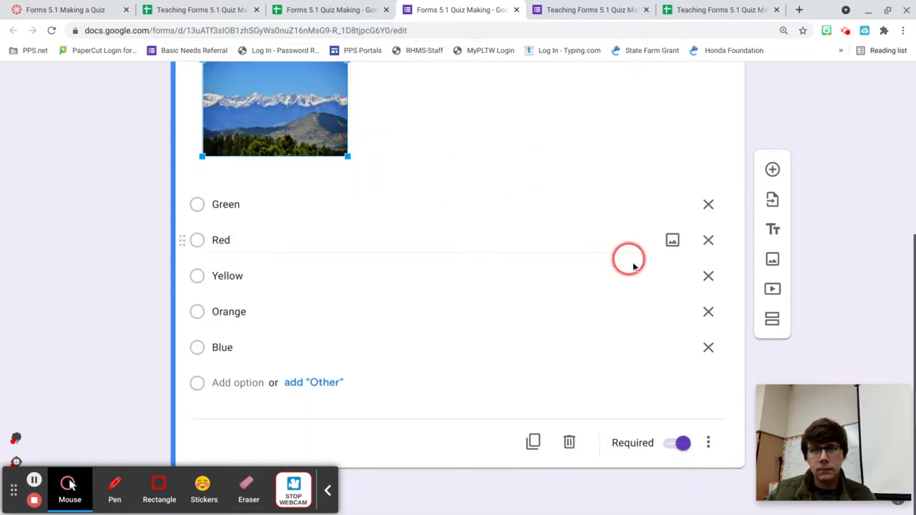
pyautogui.scroll(2, 640, 239)
pyautogui.scroll(-2, 630, 229)
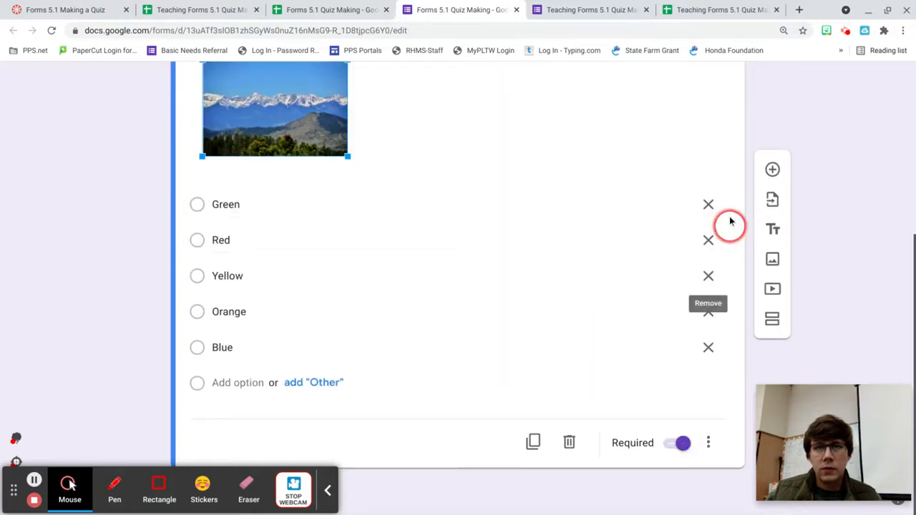
# Step: Add a question reading "What is your favorite day of the year?" with the Date answer type
pyautogui.click(774, 170)
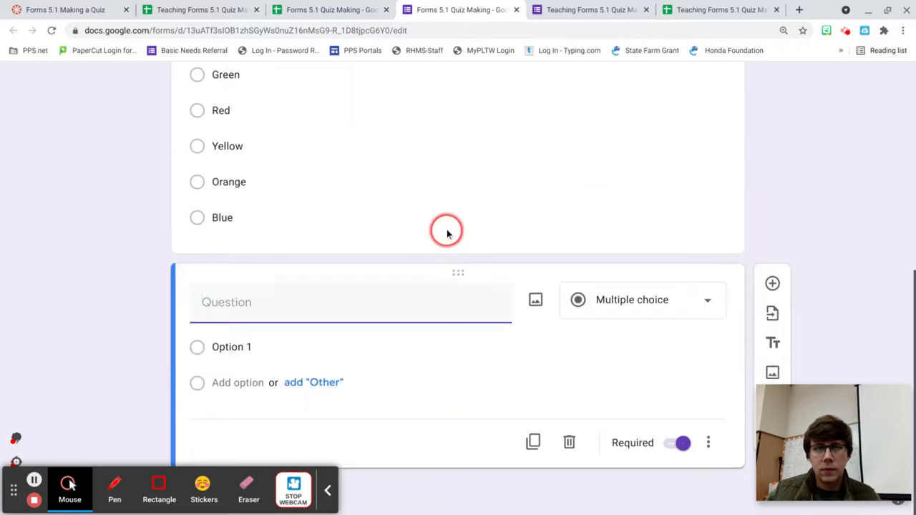
pyautogui.scroll(5, 458, 227)
pyautogui.scroll(-2, 493, 213)
pyautogui.scroll(-2, 493, 213)
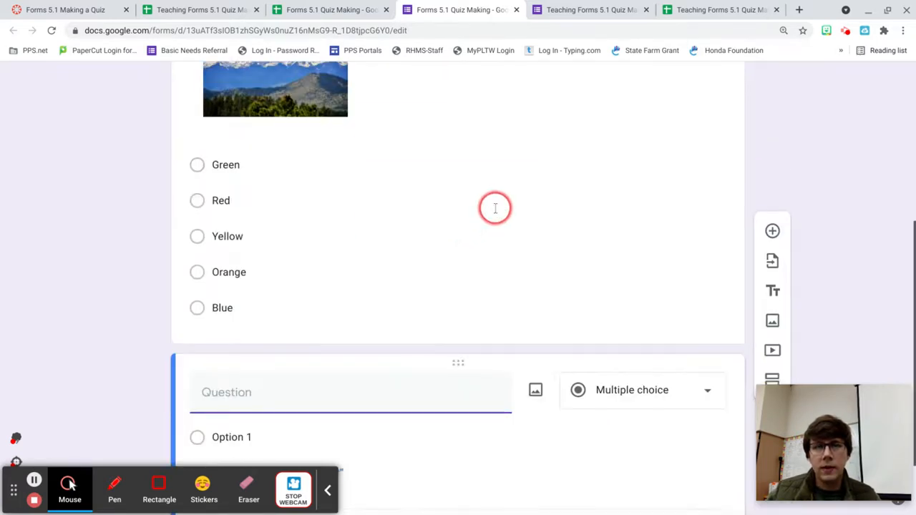
pyautogui.scroll(-1, 505, 192)
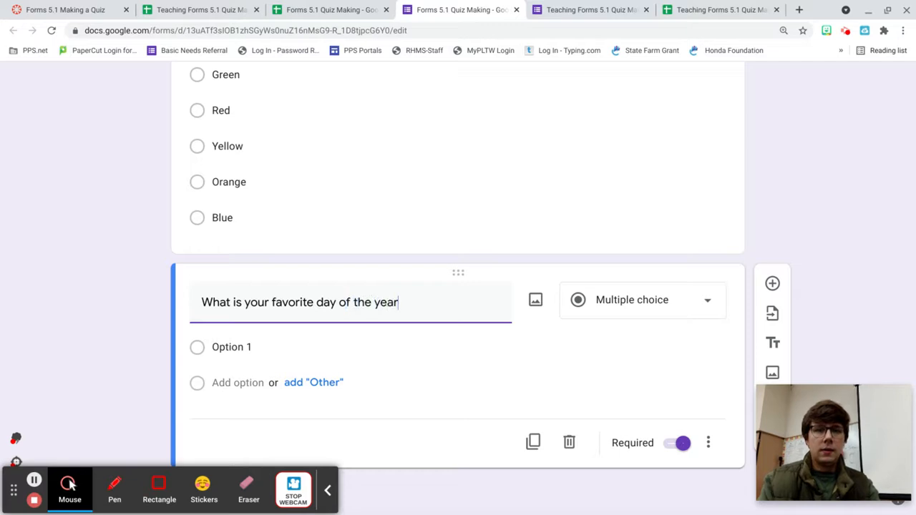
pyautogui.click(682, 308)
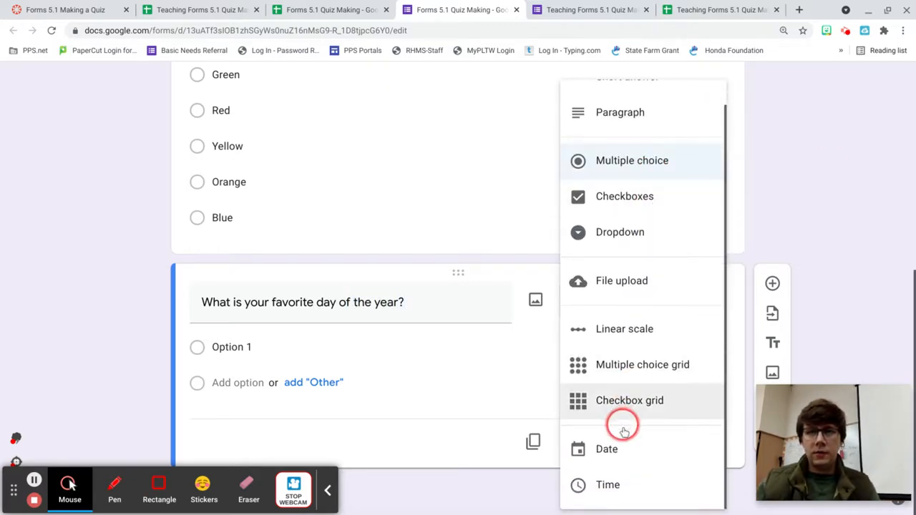
pyautogui.click(620, 453)
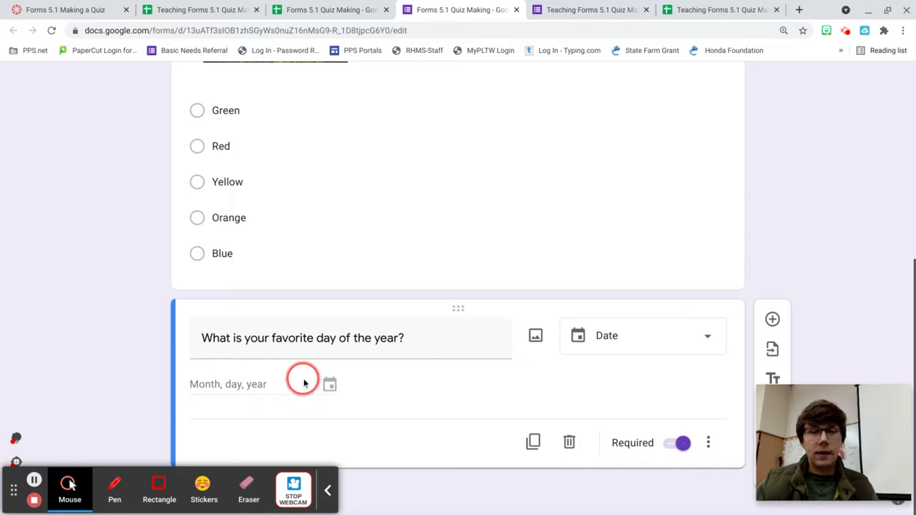
# Step: Search Google Images for "calendar" and insert the white-framed calendar on a wooden background into the favorite day question
pyautogui.click(536, 339)
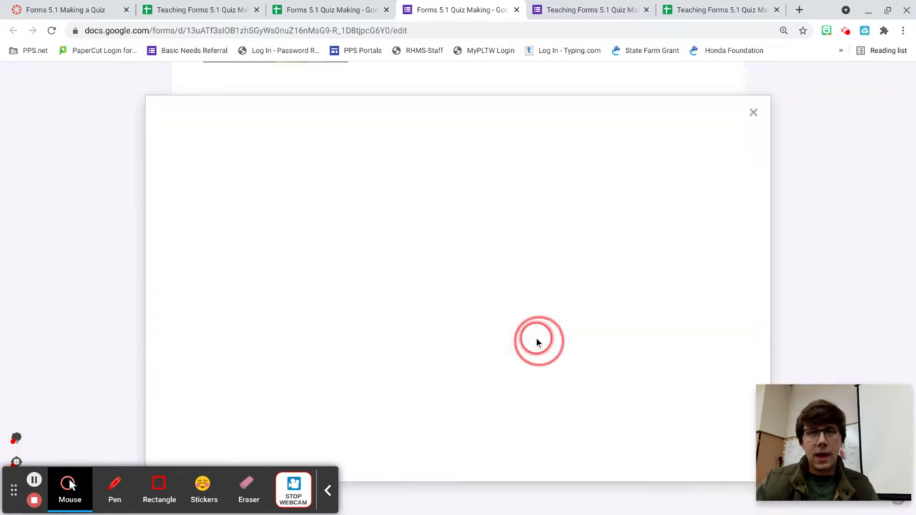
pyautogui.click(609, 171)
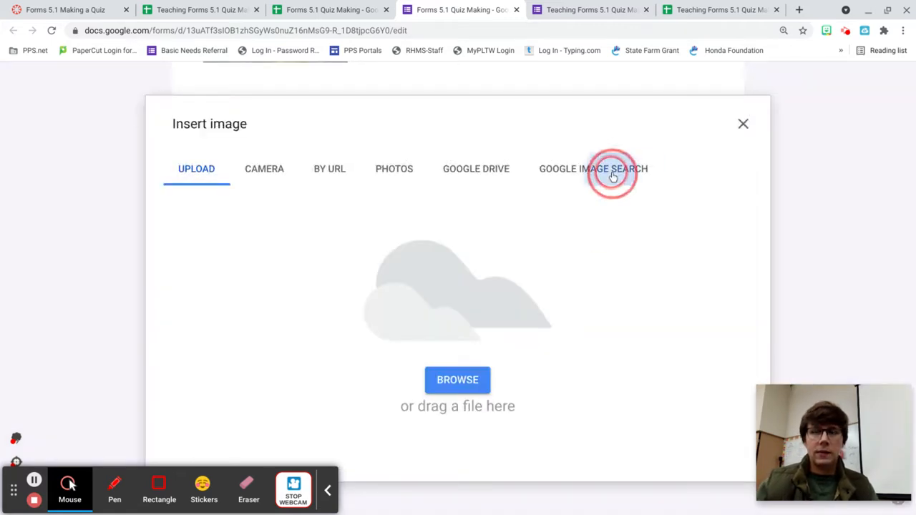
pyautogui.write('Cal')
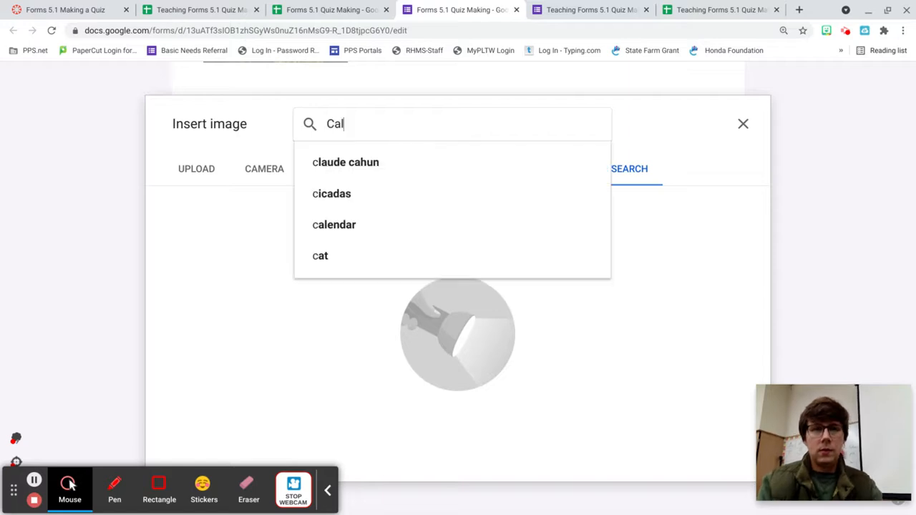
pyautogui.click(358, 163)
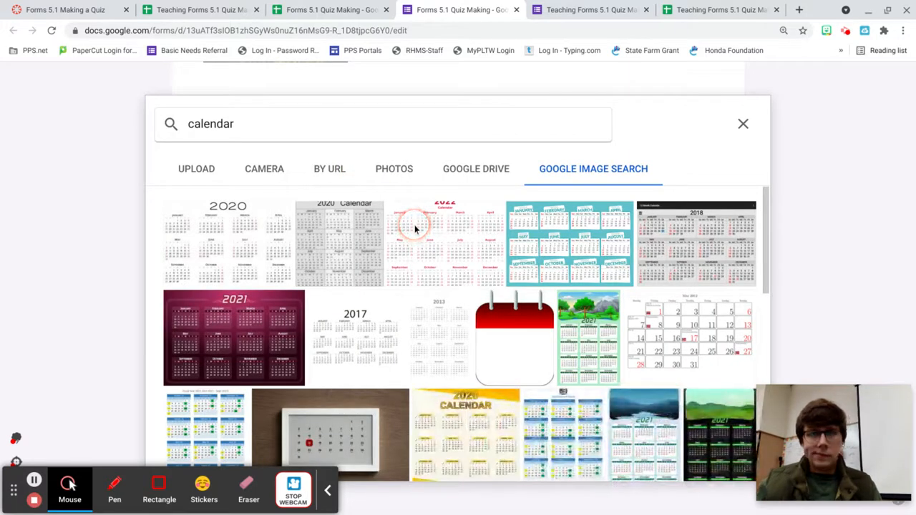
pyautogui.scroll(-3, 415, 227)
pyautogui.click(334, 272)
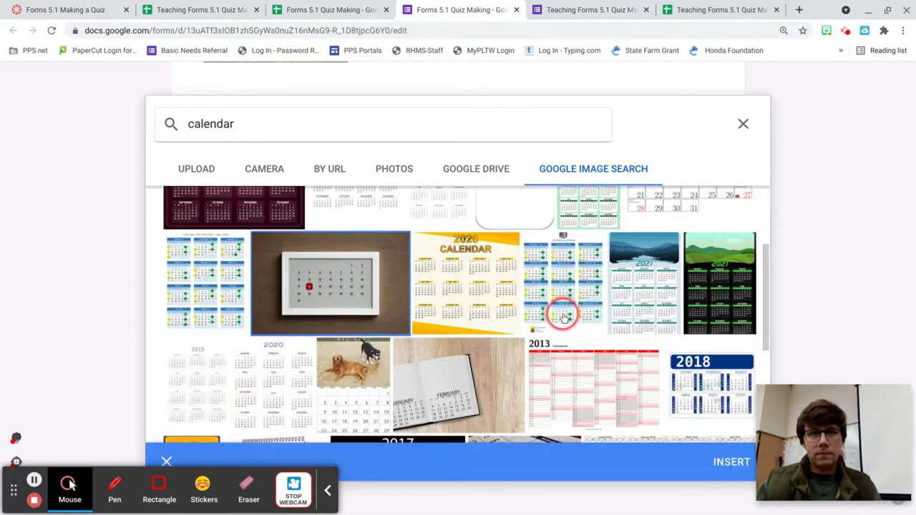
pyautogui.click(725, 463)
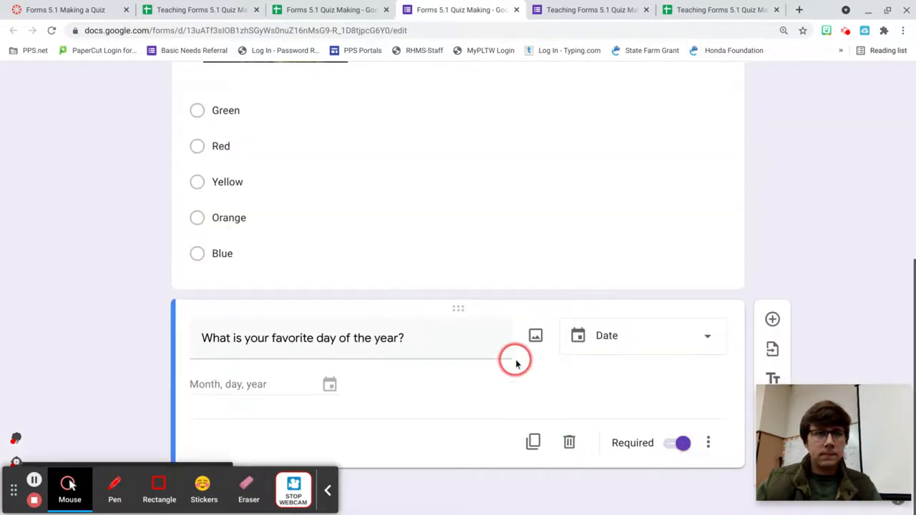
pyautogui.scroll(-5, 499, 348)
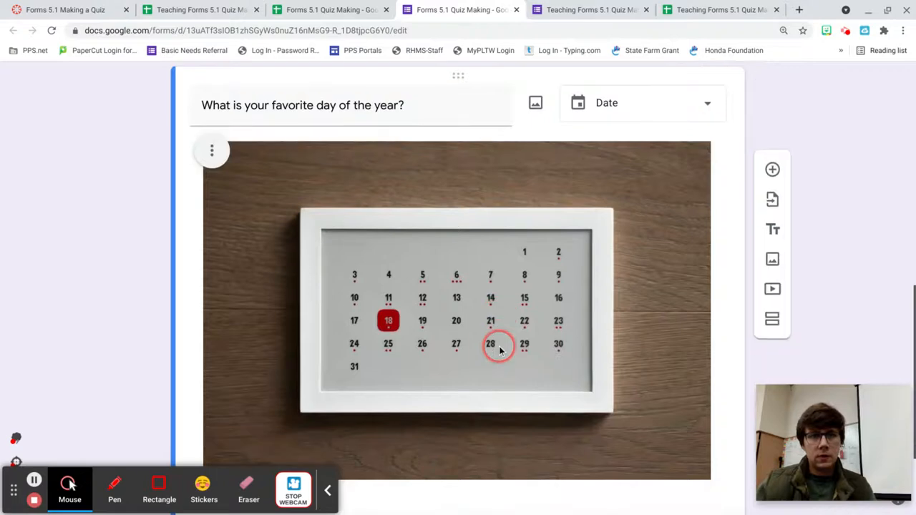
# Step: Add a blank multiple choice question below the favorite day question
pyautogui.scroll(2, 498, 346)
pyautogui.scroll(-2, 497, 342)
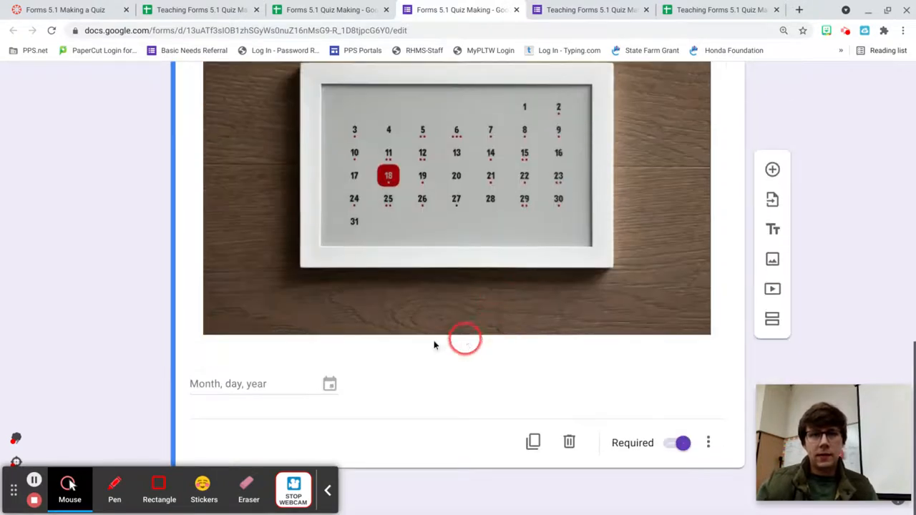
pyautogui.click(773, 170)
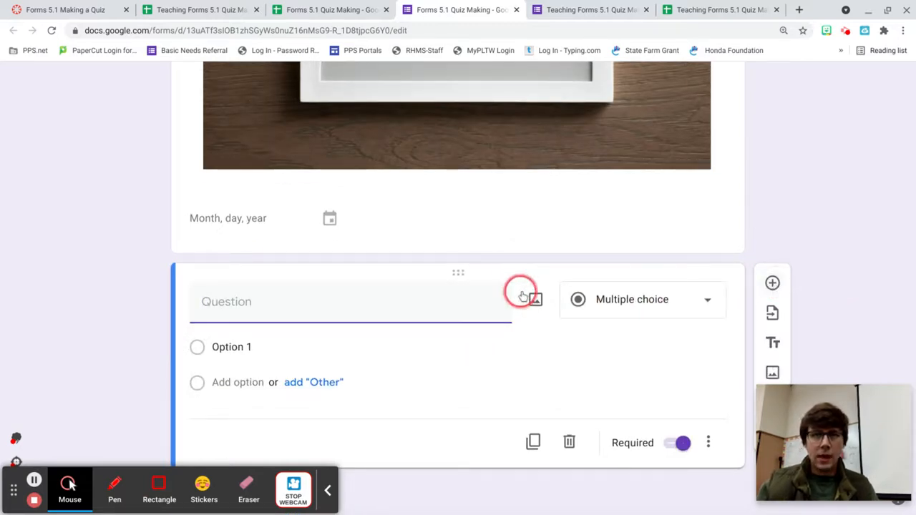
pyautogui.click(698, 295)
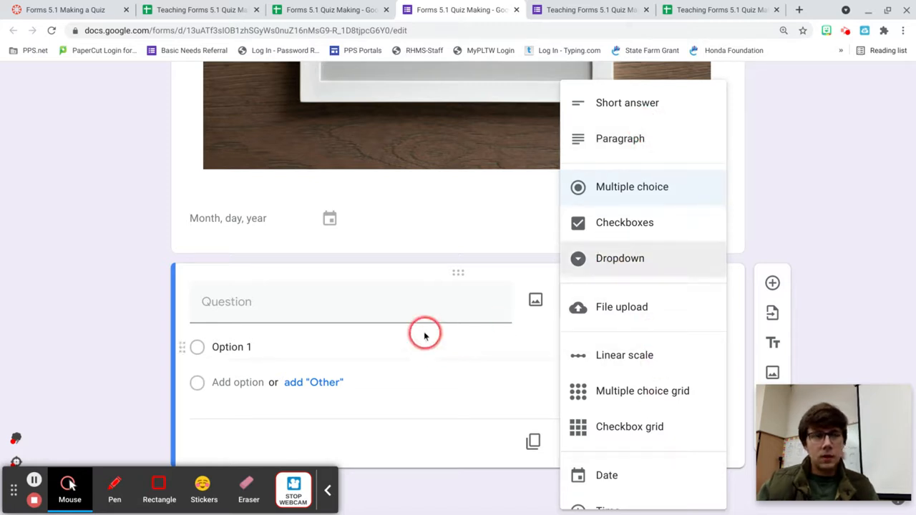
pyautogui.click(383, 301)
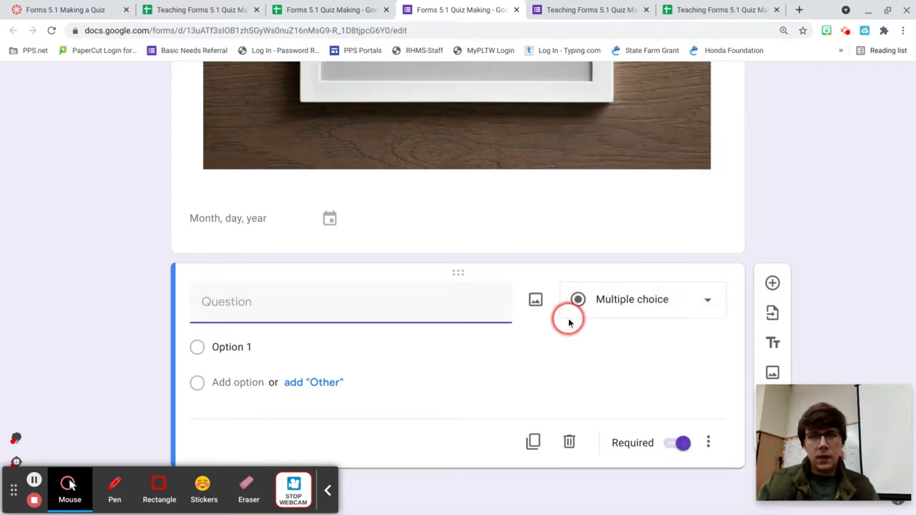
# Step: Turn the form into a quiz in its settings
pyautogui.scroll(3, 569, 322)
pyautogui.scroll(-3, 569, 322)
pyautogui.scroll(6, 571, 322)
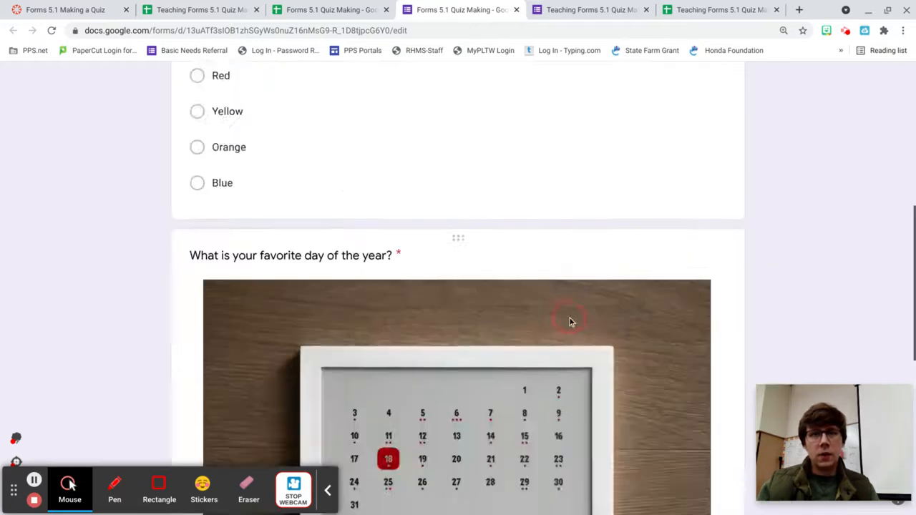
pyautogui.scroll(6, 571, 322)
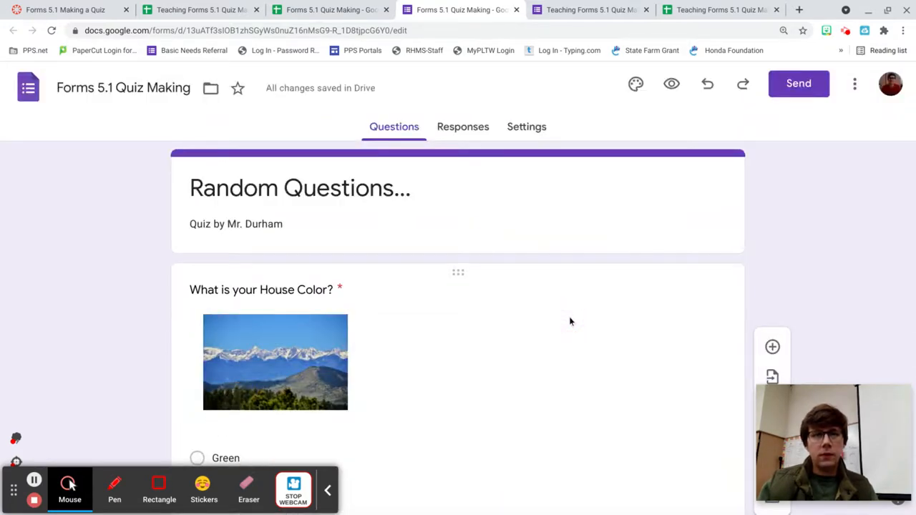
pyautogui.click(570, 318)
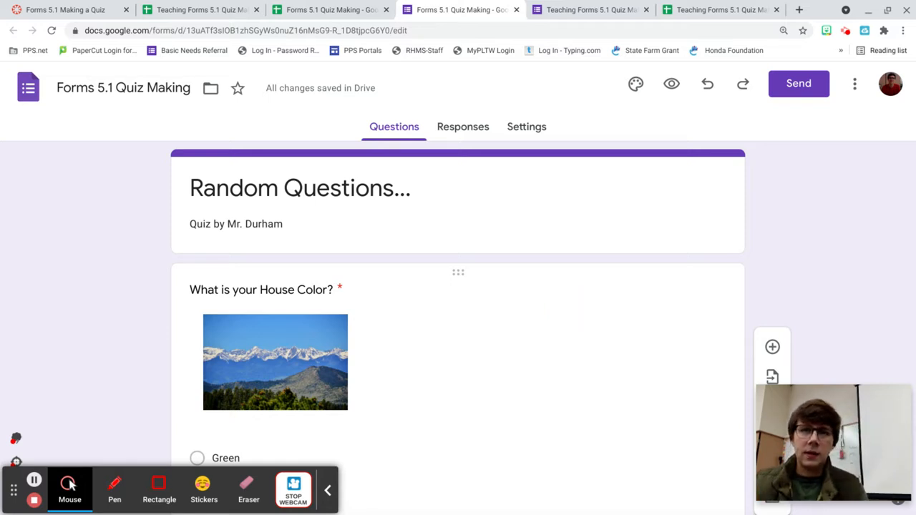
pyautogui.click(532, 185)
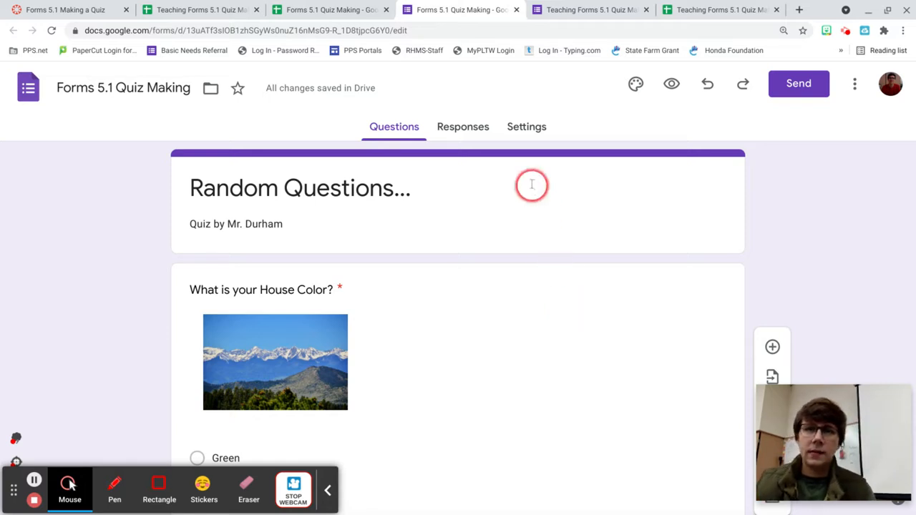
pyautogui.click(528, 126)
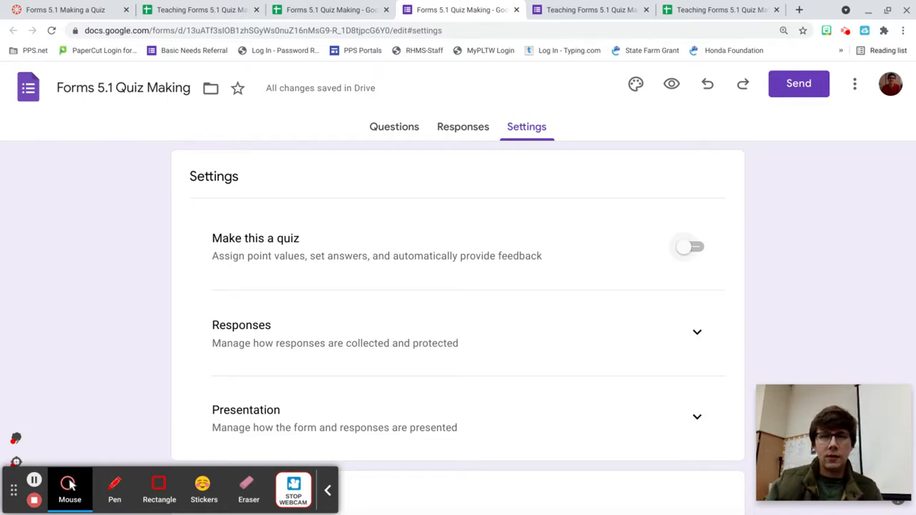
pyautogui.click(694, 249)
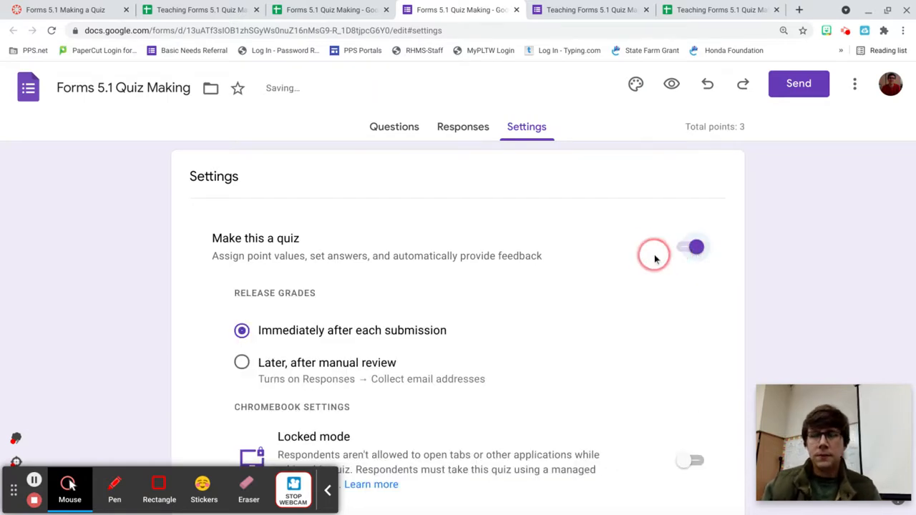
# Step: Review the quiz settings for releasing grades, locked mode, respondent visibility and the default question point value
pyautogui.scroll(-1, 647, 259)
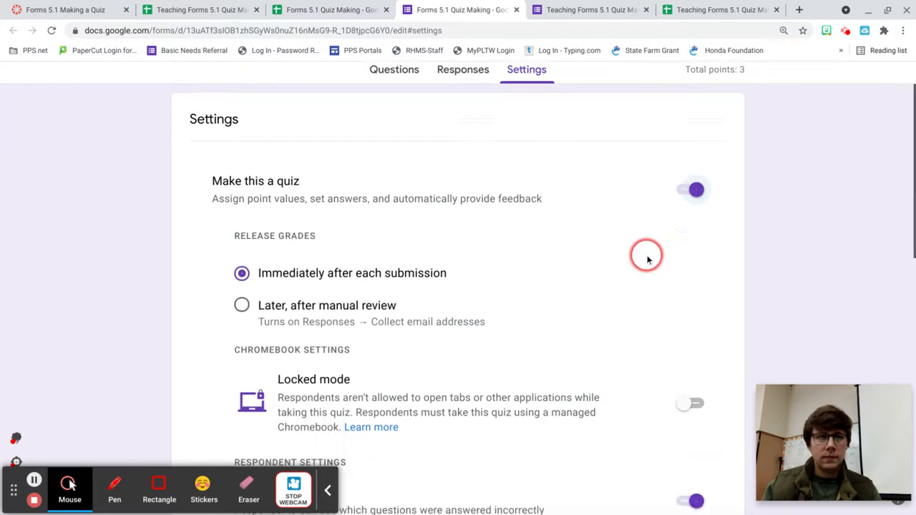
pyautogui.scroll(-1, 647, 260)
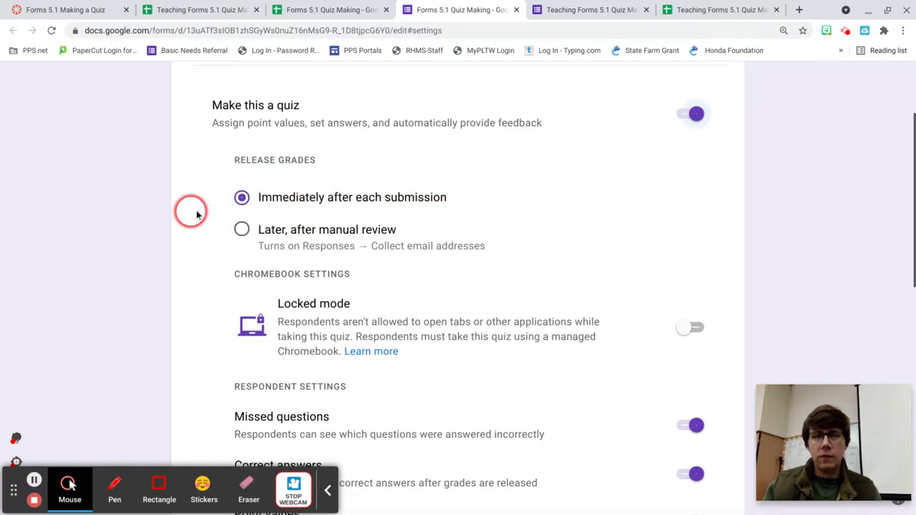
pyautogui.scroll(-2, 554, 201)
pyautogui.scroll(-4, 554, 204)
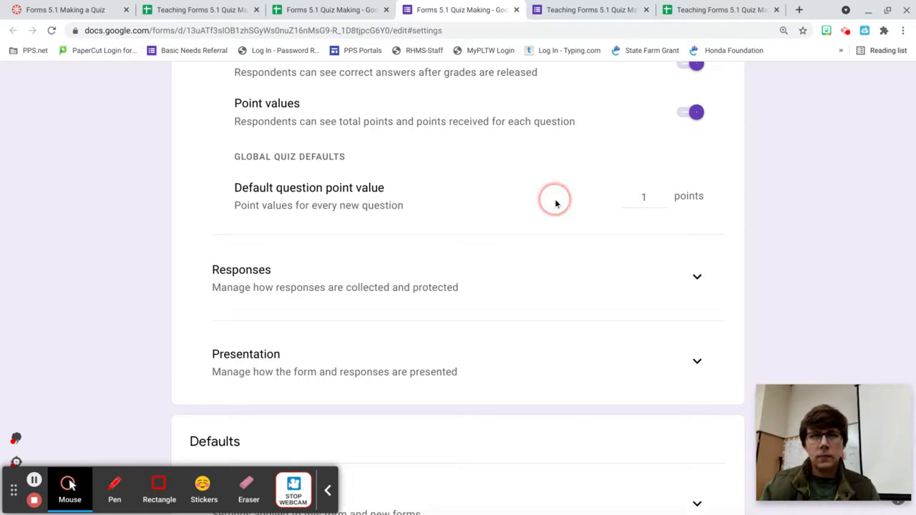
pyautogui.scroll(-1, 555, 204)
pyautogui.scroll(-1, 555, 204)
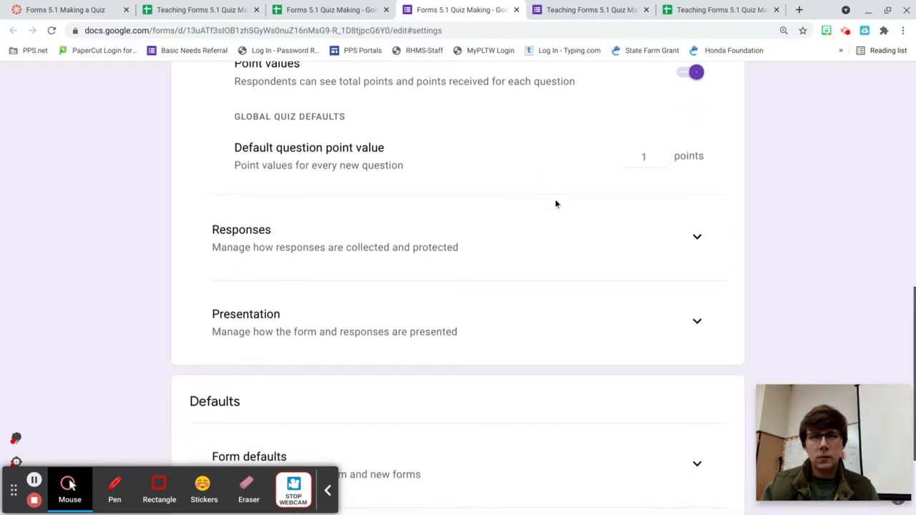
pyautogui.scroll(3, 556, 204)
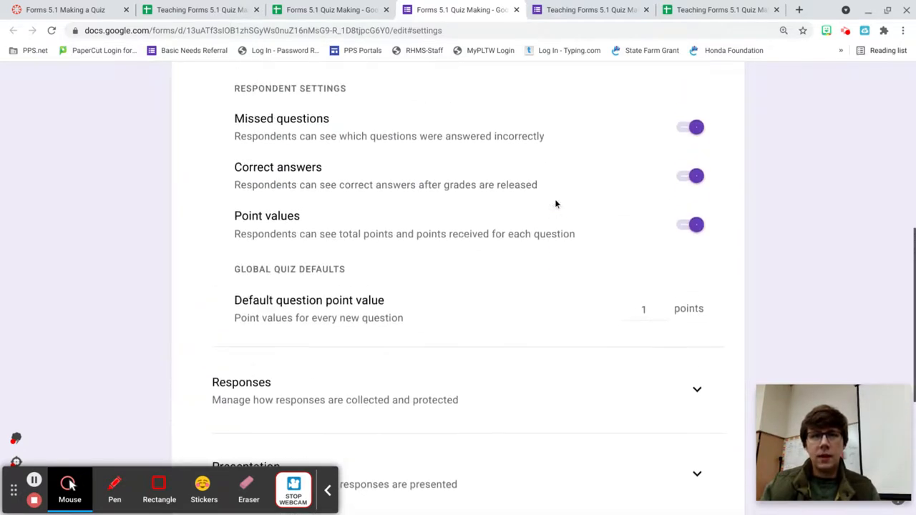
pyautogui.scroll(6, 554, 204)
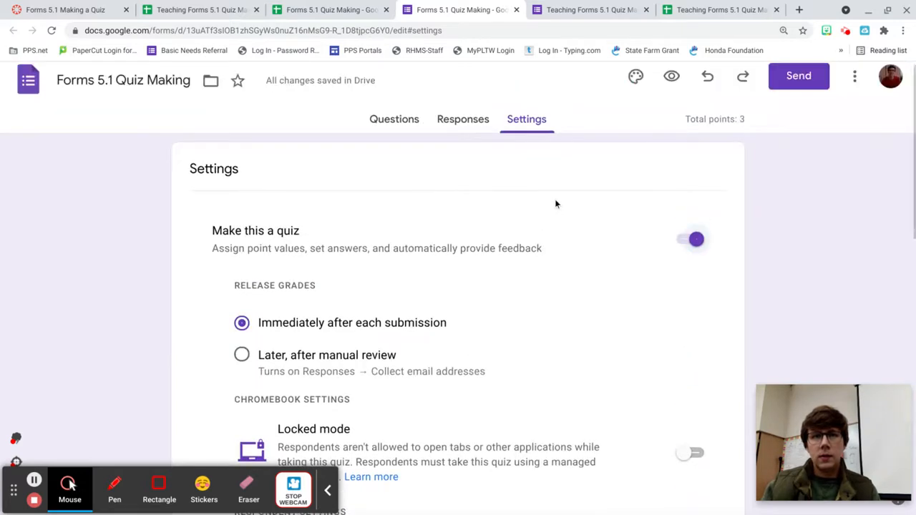
# Step: Return to the form's questions and open the answer key of the house color question
pyautogui.click(400, 119)
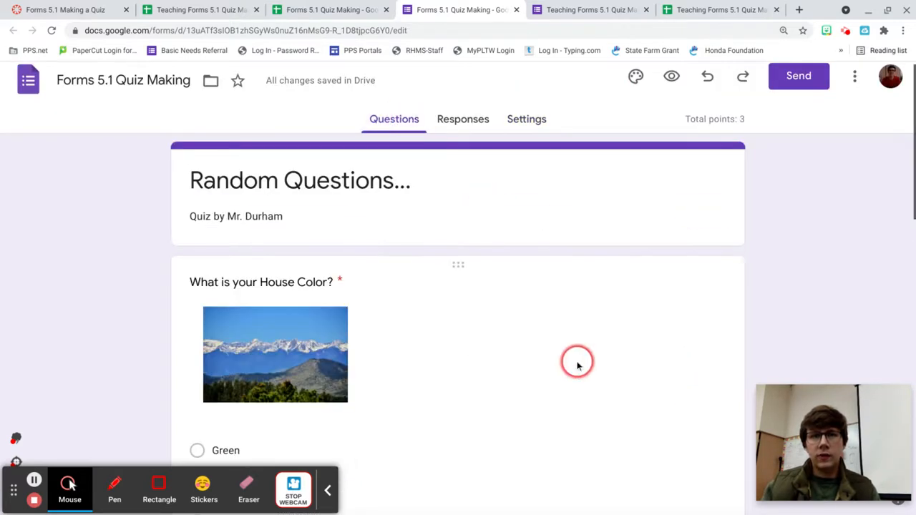
pyautogui.scroll(-4, 578, 365)
pyautogui.scroll(2, 513, 315)
pyautogui.click(519, 202)
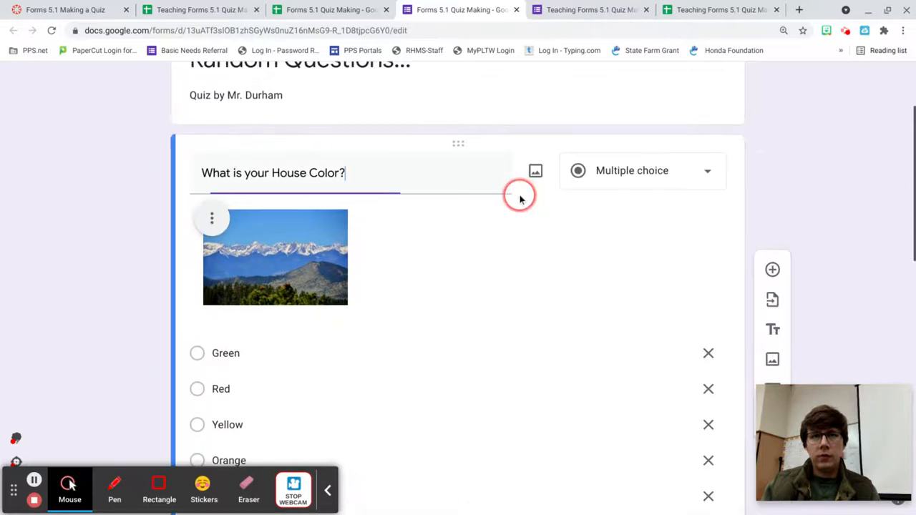
pyautogui.scroll(-5, 563, 370)
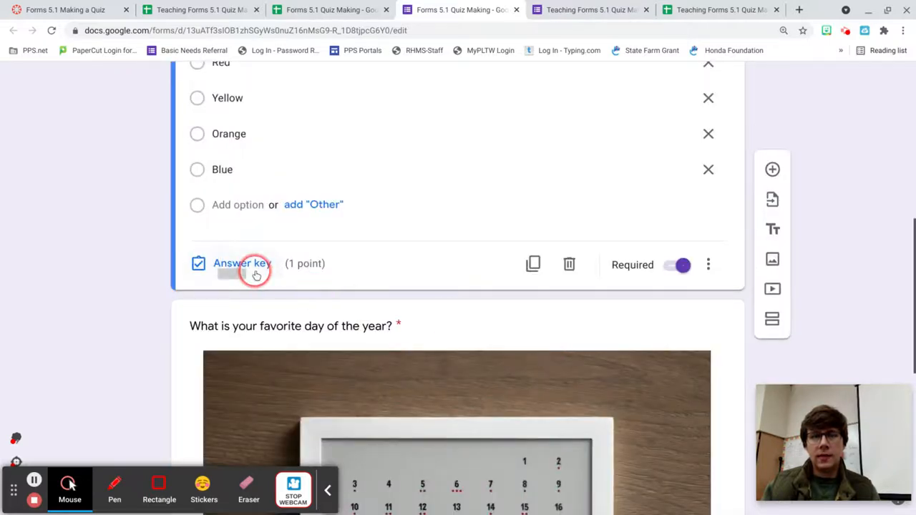
pyautogui.click(307, 248)
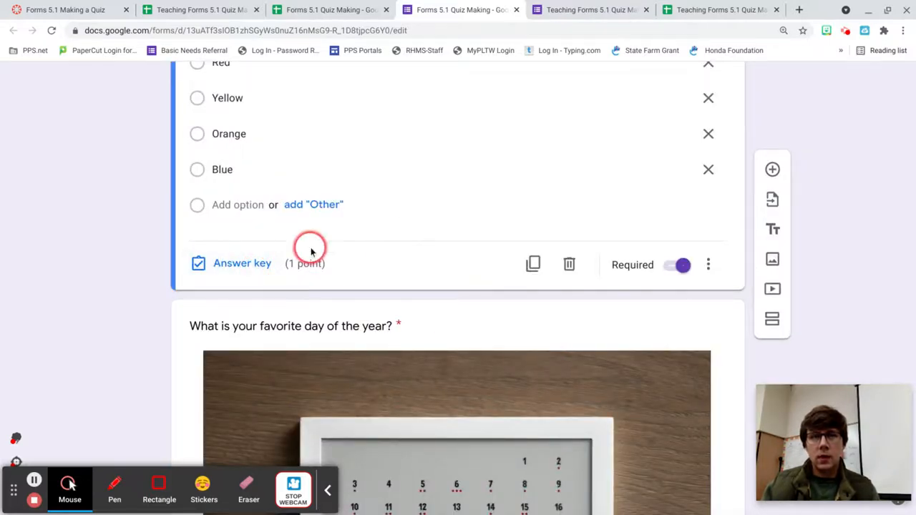
pyautogui.click(256, 262)
pyautogui.click(259, 262)
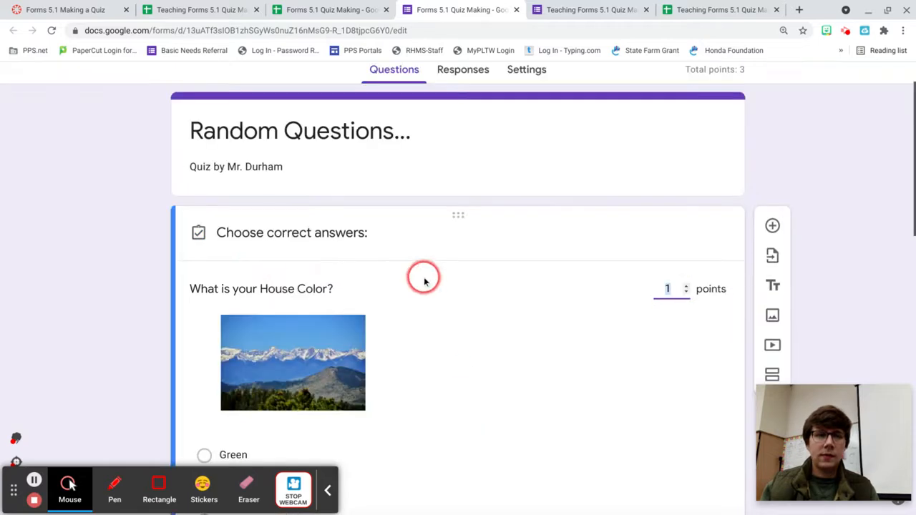
# Step: Mark Green, Red, Yellow, Orange and Blue all as correct answers for the house color question and finish its answer key
pyautogui.scroll(-4, 426, 278)
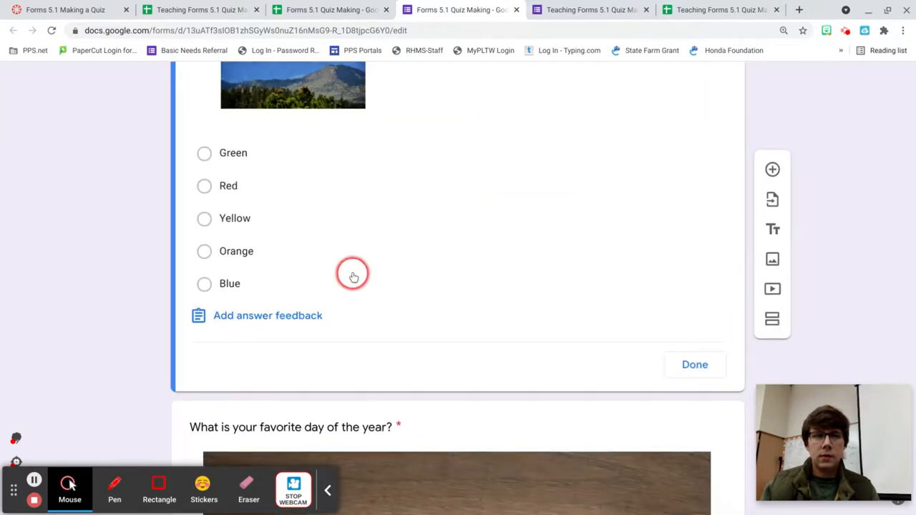
pyautogui.scroll(3, 351, 272)
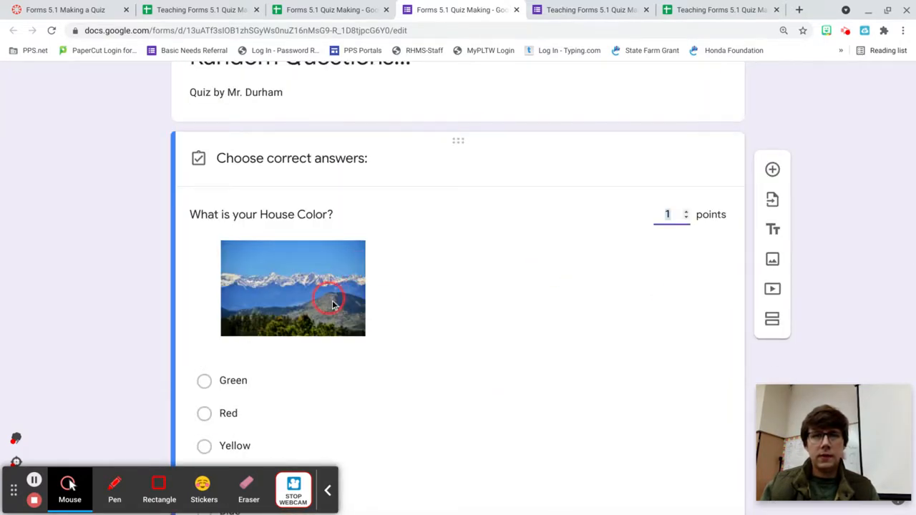
pyautogui.scroll(-2, 332, 305)
pyautogui.click(204, 255)
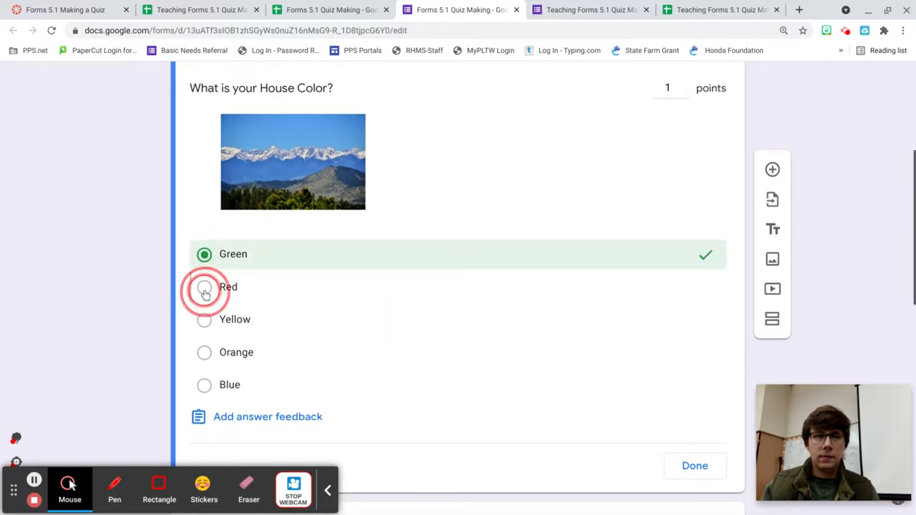
pyautogui.click(205, 289)
pyautogui.click(205, 320)
pyautogui.click(204, 352)
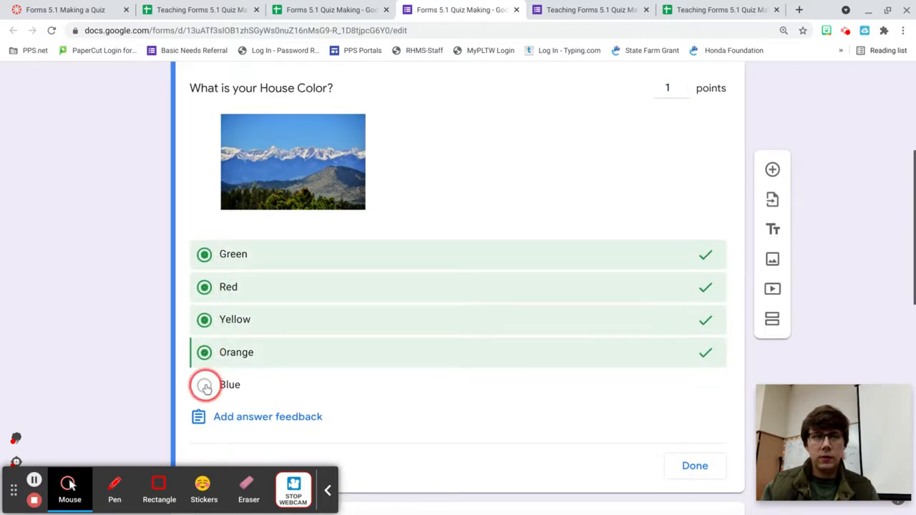
pyautogui.click(204, 386)
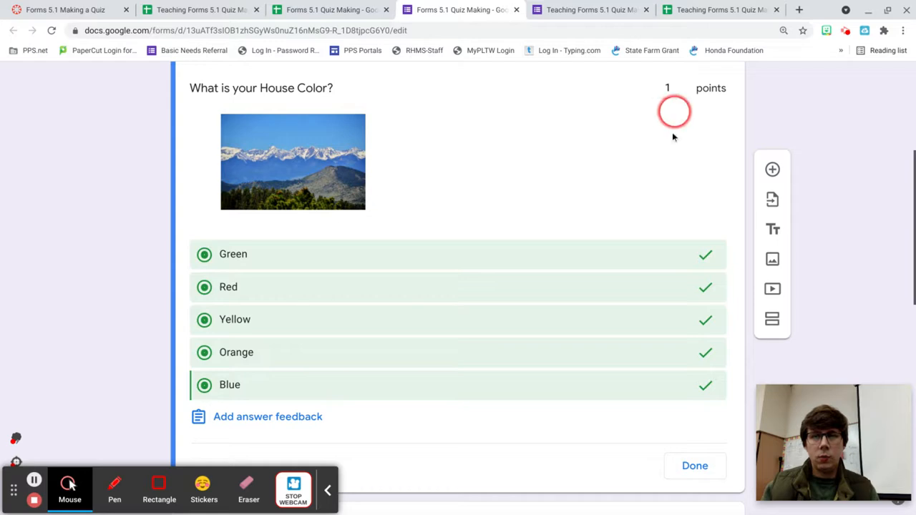
pyautogui.click(695, 466)
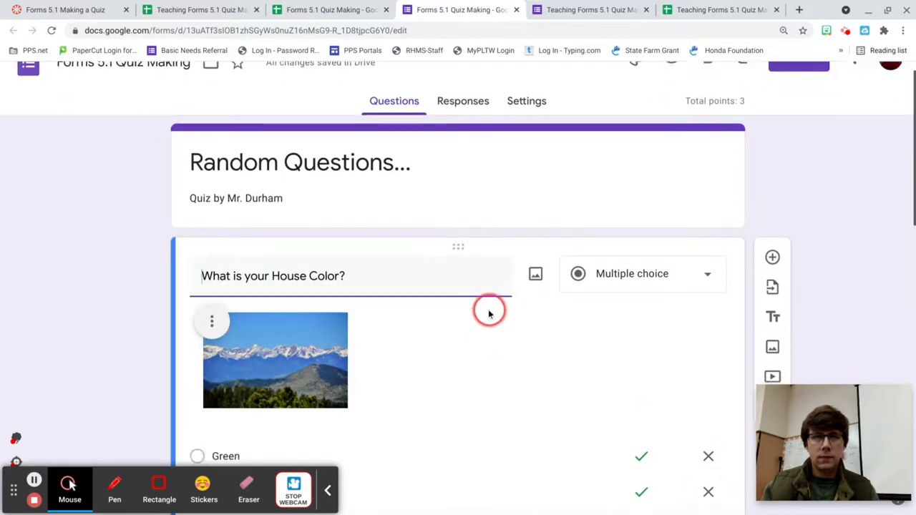
# Step: Check the favorite day question for its point value and an answer key, and select the blank question below it
pyautogui.scroll(-8, 489, 312)
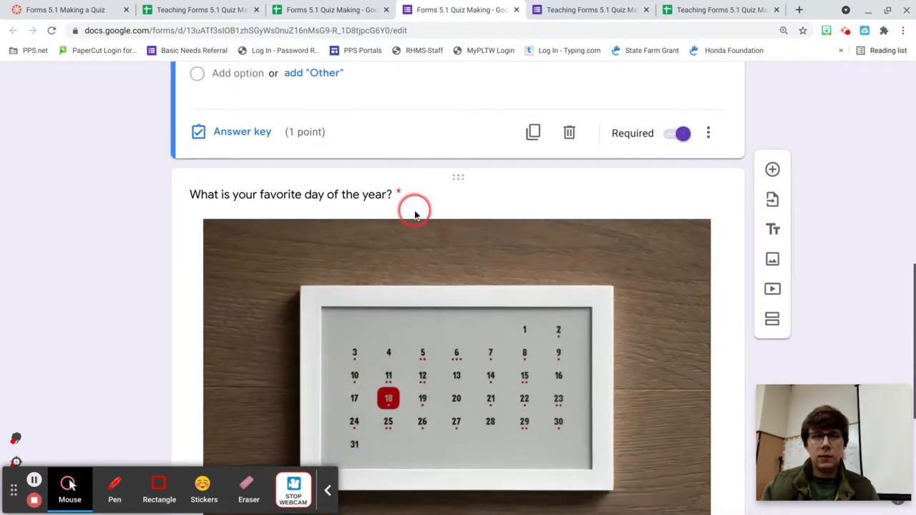
pyautogui.scroll(-4, 421, 210)
pyautogui.scroll(5, 417, 286)
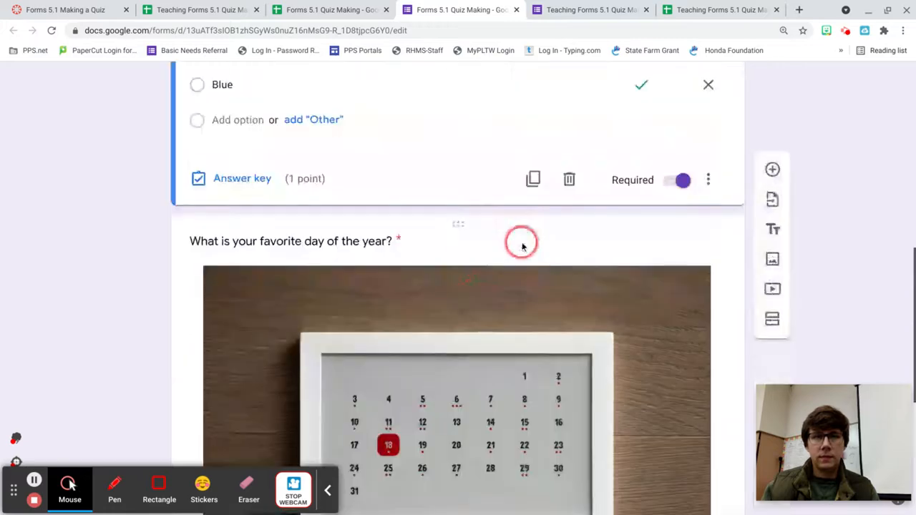
pyautogui.click(522, 247)
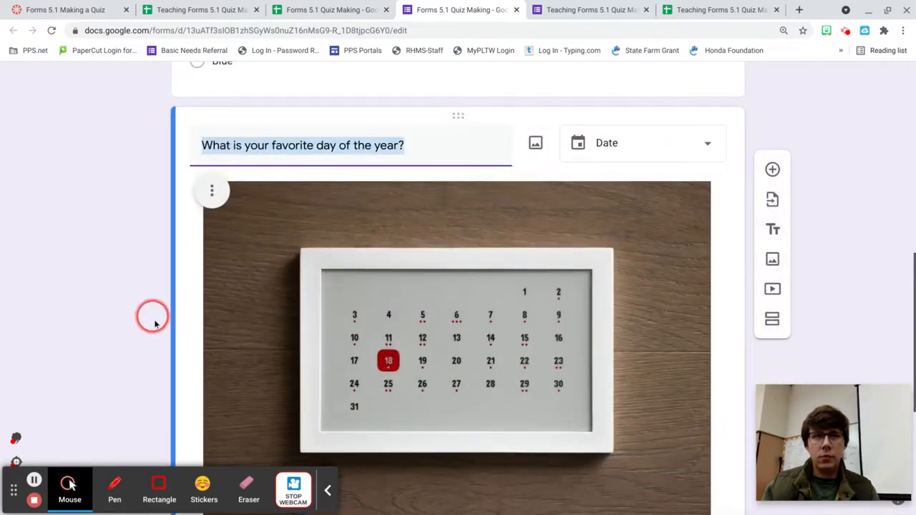
pyautogui.scroll(-4, 679, 318)
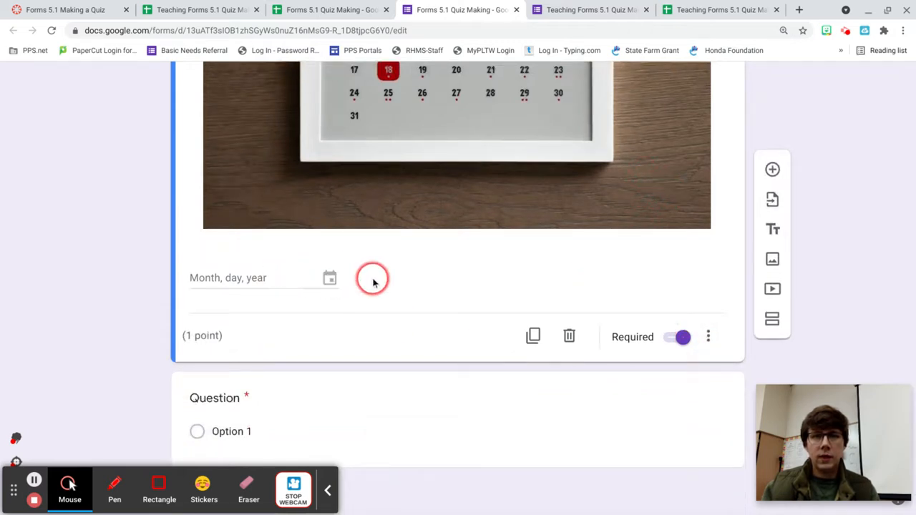
pyautogui.scroll(1, 454, 281)
pyautogui.scroll(3, 461, 283)
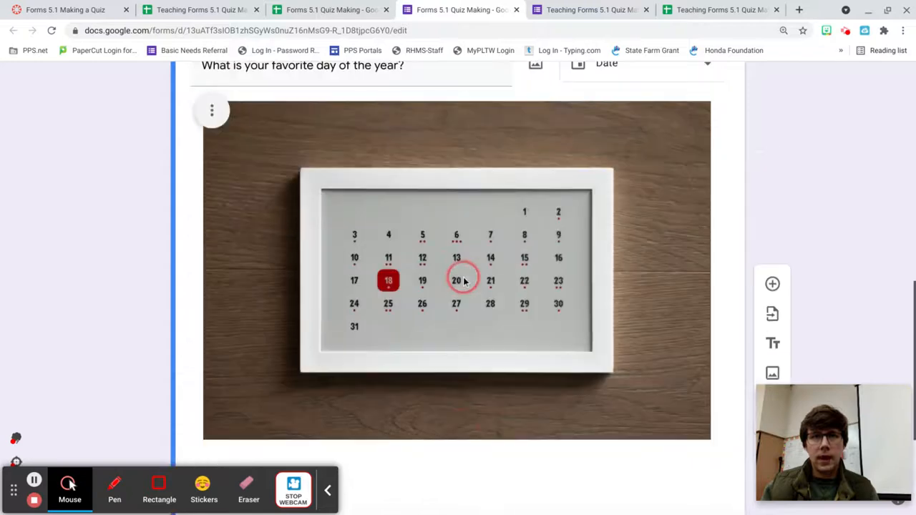
pyautogui.scroll(-3, 466, 280)
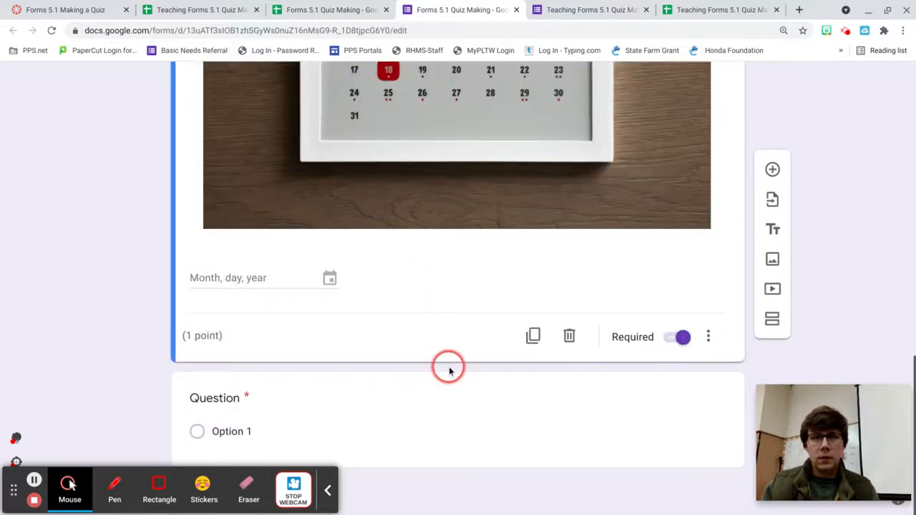
pyautogui.click(446, 382)
pyautogui.scroll(15, 483, 371)
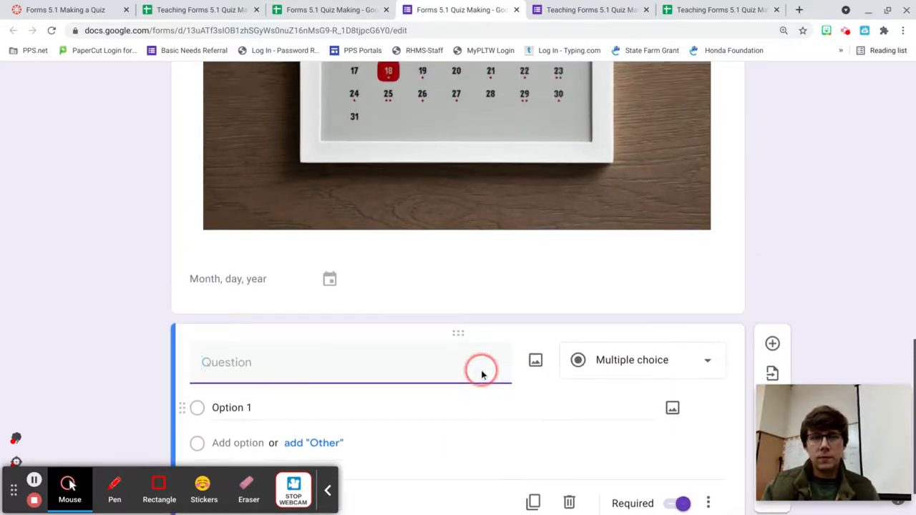